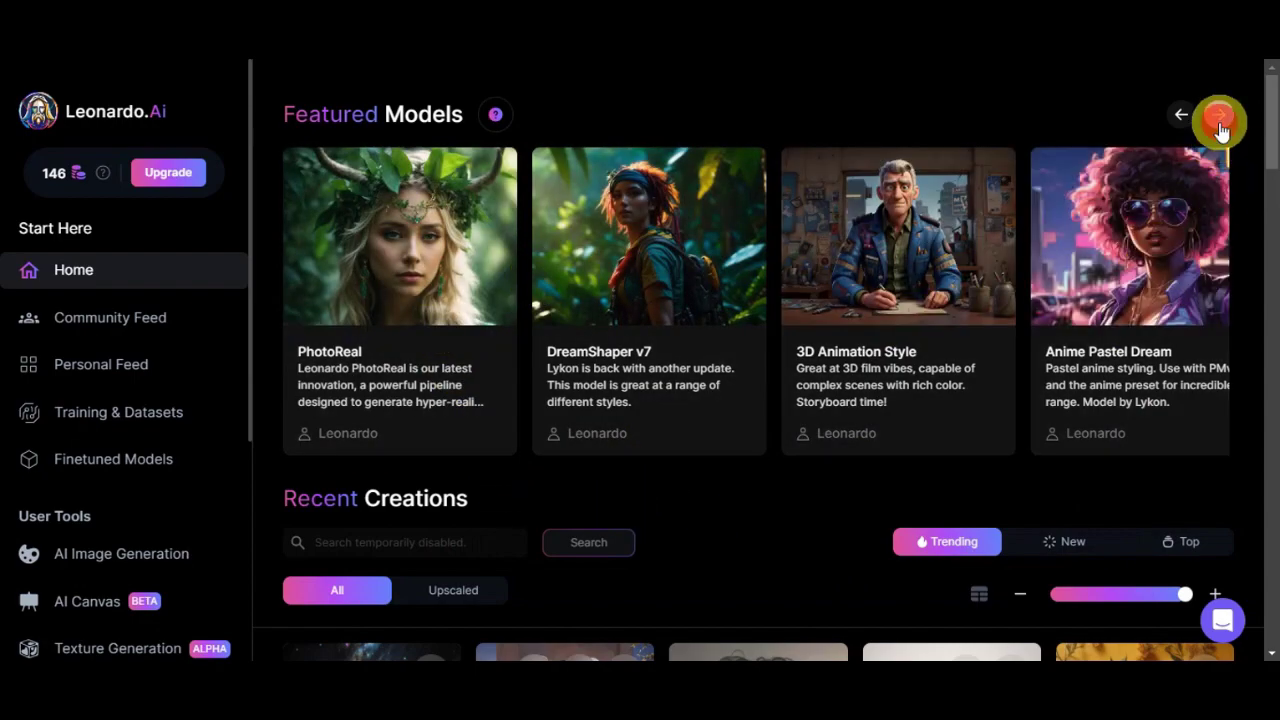
Page the Featured Models carousel past PhotoReal and DreamShaper v7 to Shields, Amulets and Magic Items.
{"action": "left_click", "coordinate": [1219, 121]}
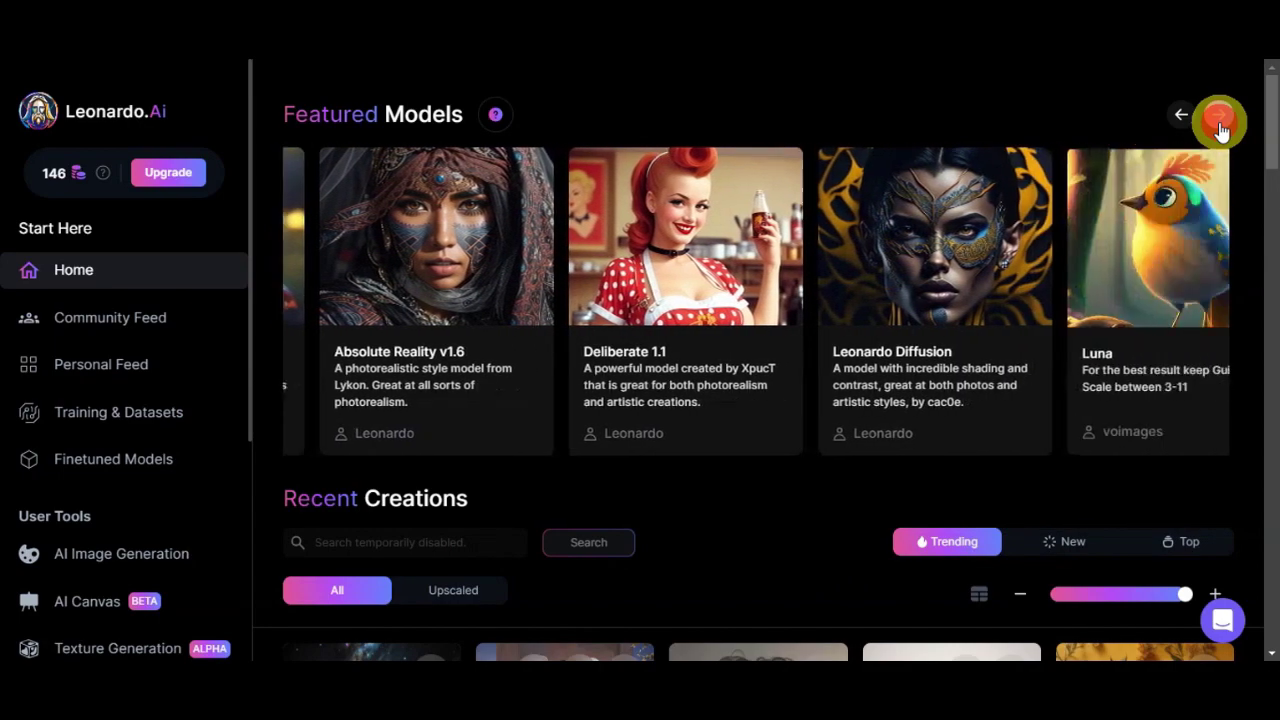
{"action": "left_click", "coordinate": [1219, 121]}
{"action": "left_click", "coordinate": [1219, 121]}
{"action": "left_click", "coordinate": [1219, 121]}
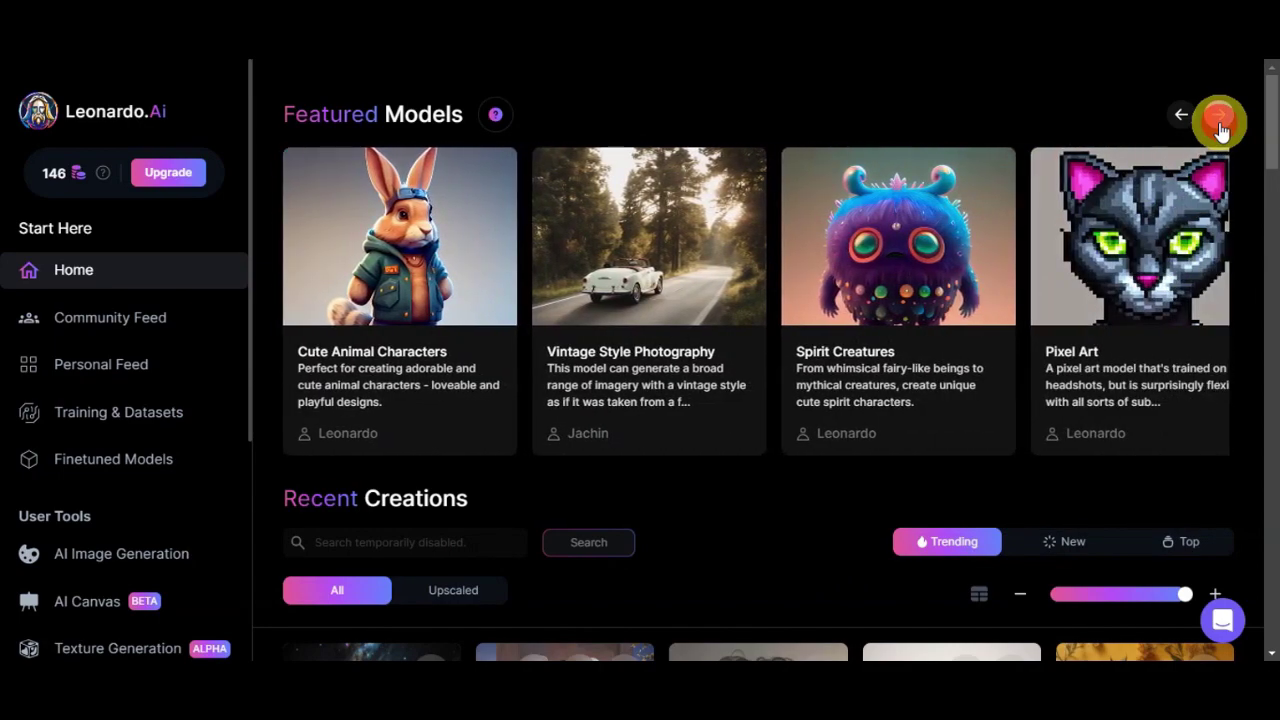
{"action": "left_click", "coordinate": [1219, 121]}
{"action": "left_click", "coordinate": [1219, 121]}
{"action": "left_click", "coordinate": [1219, 121]}
{"action": "left_click", "coordinate": [1219, 121]}
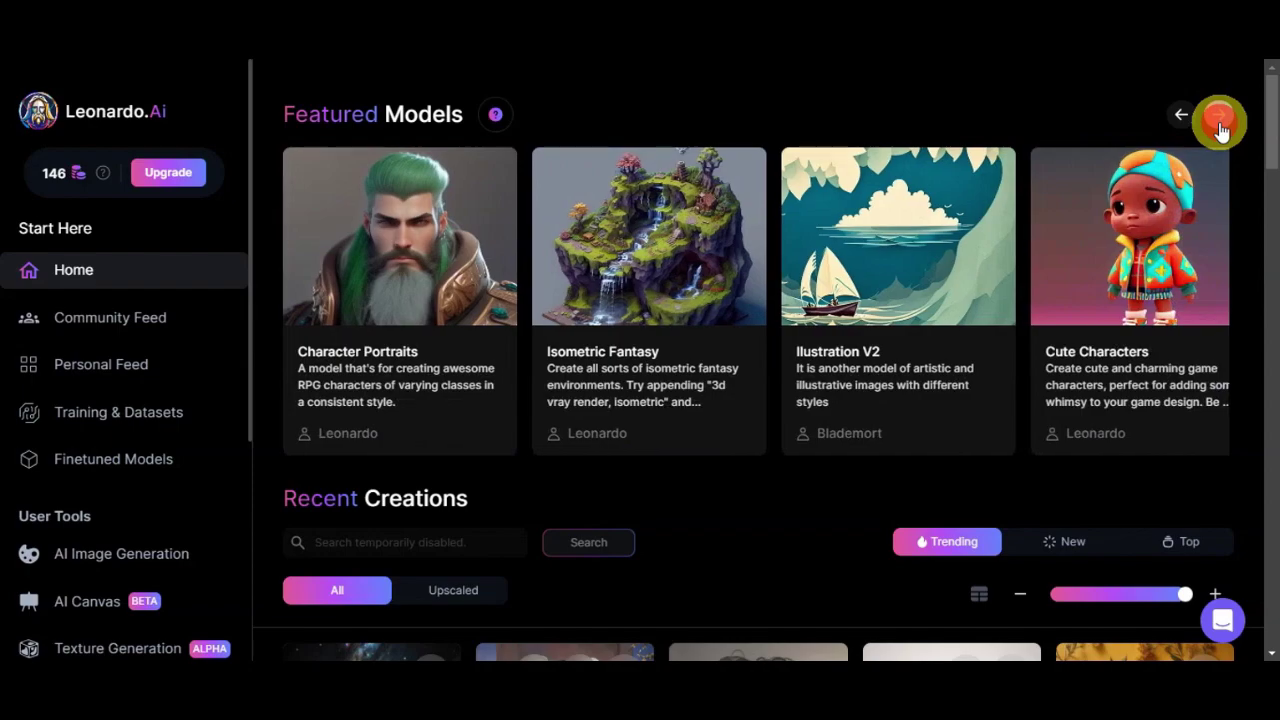
{"action": "left_click", "coordinate": [1219, 121]}
{"action": "left_click", "coordinate": [1219, 121]}
{"action": "left_click", "coordinate": [1219, 121]}
{"action": "left_click", "coordinate": [1219, 121]}
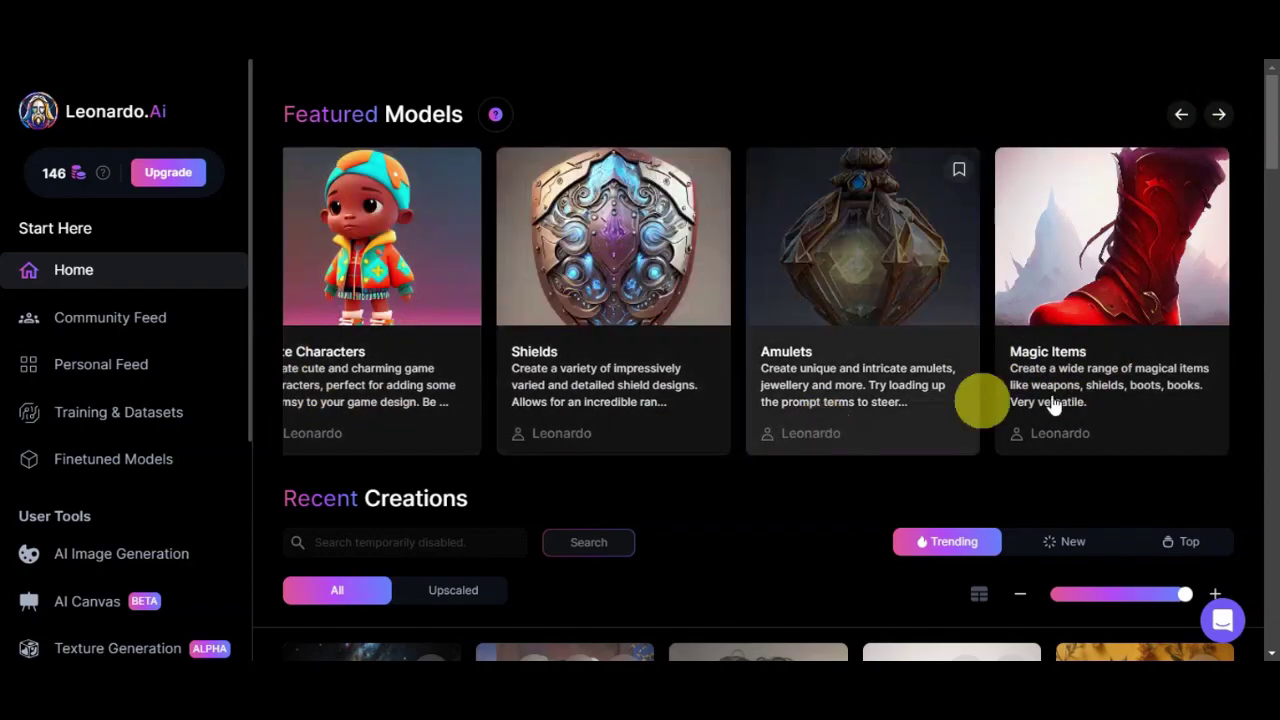
Scroll the Recent Creations grid down to the black-and-white coloring-book dinosaur image and view its prompt.
{"action": "scroll", "coordinate": [1094, 289], "scroll_direction": "down", "scroll_amount": 5}
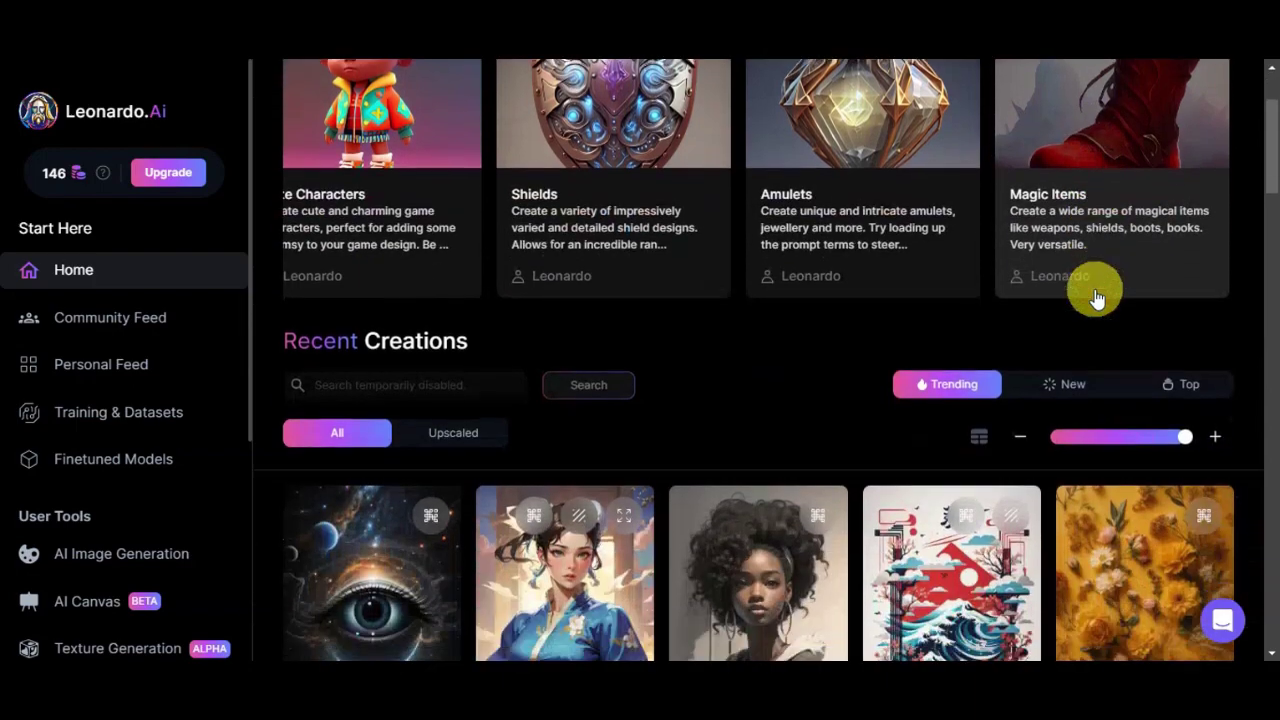
{"action": "scroll", "coordinate": [1026, 366], "scroll_direction": "up", "scroll_amount": 1}
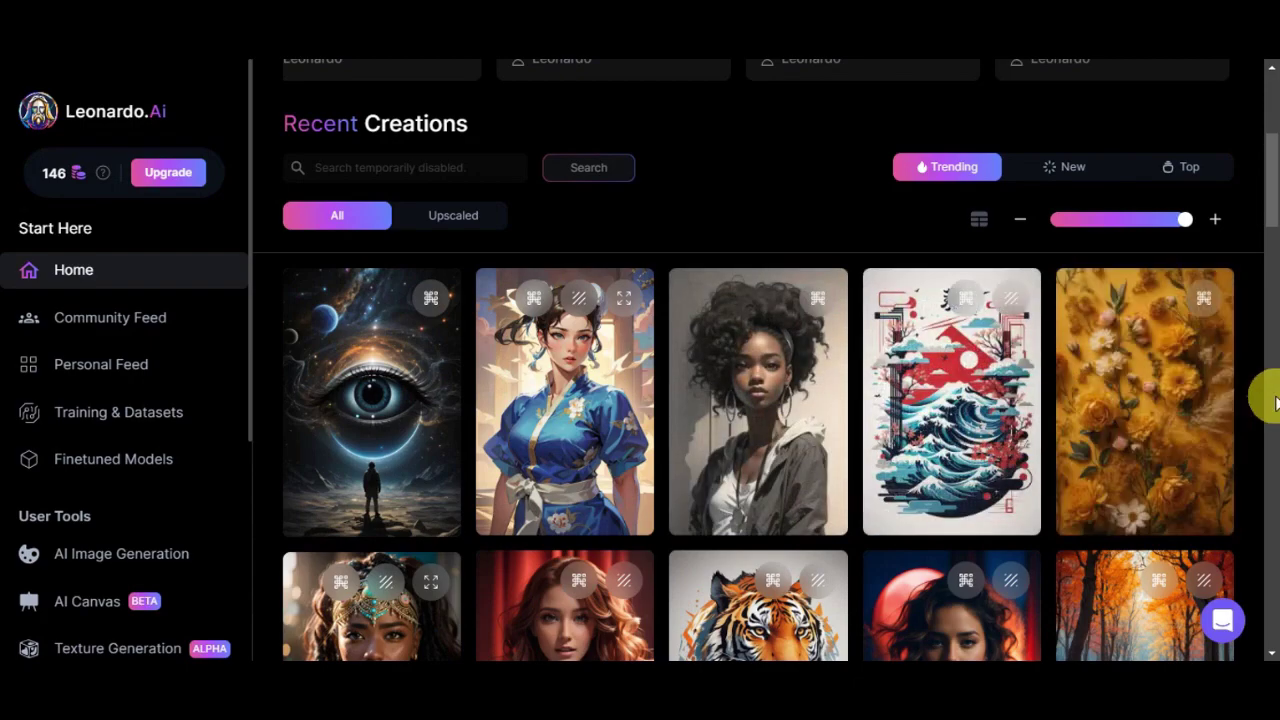
{"action": "scroll", "coordinate": [1245, 432], "scroll_direction": "down", "scroll_amount": 2}
{"action": "scroll", "coordinate": [1245, 432], "scroll_direction": "down", "scroll_amount": 2}
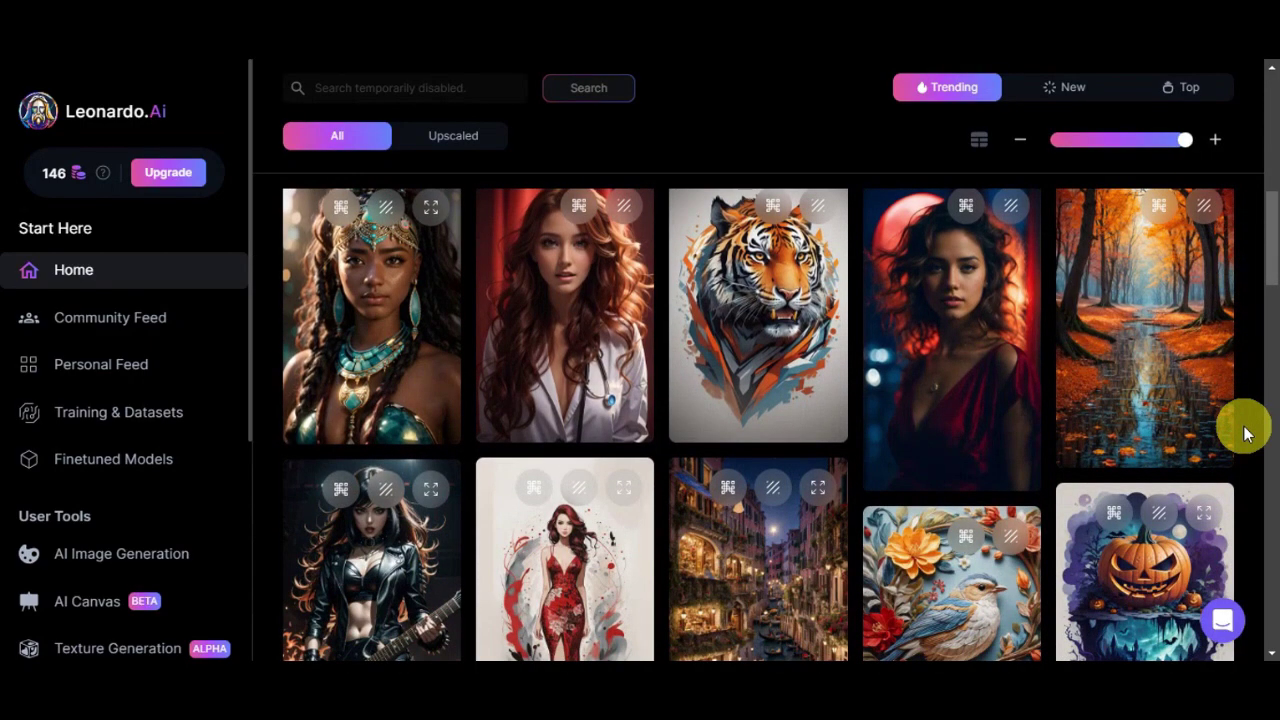
{"action": "scroll", "coordinate": [1245, 432], "scroll_direction": "down", "scroll_amount": 2}
{"action": "scroll", "coordinate": [1245, 432], "scroll_direction": "down", "scroll_amount": 2}
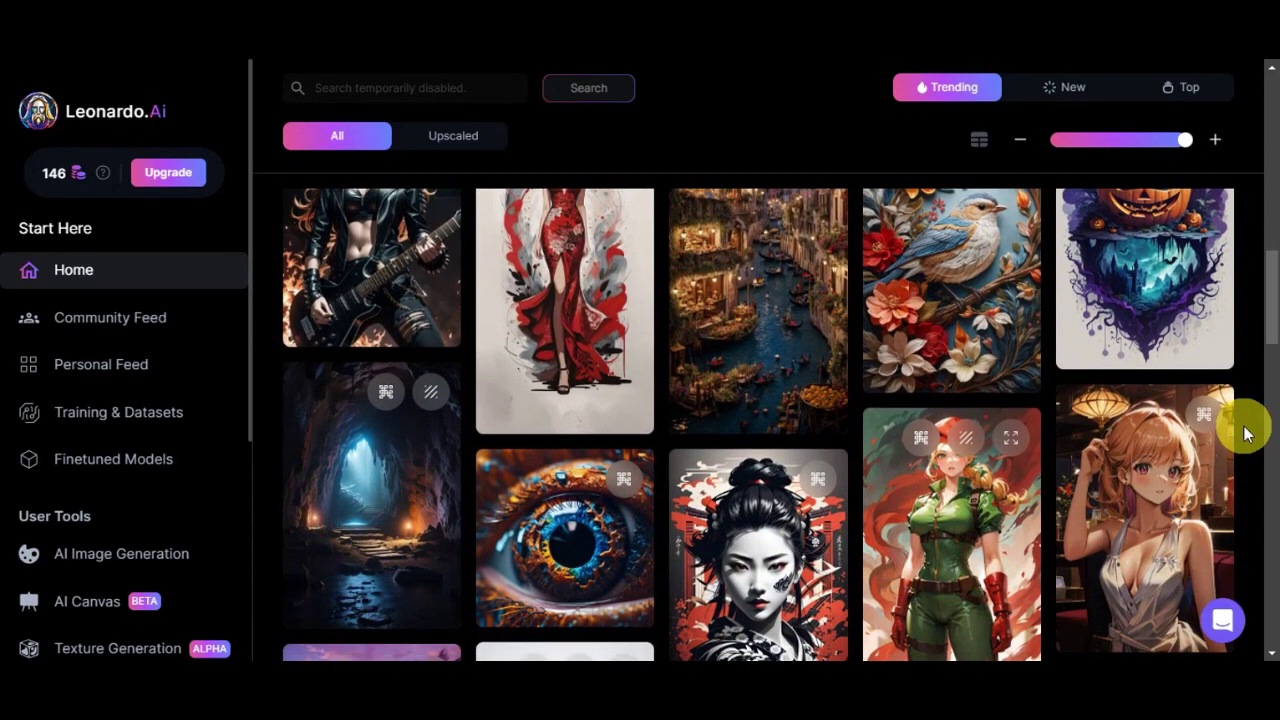
{"action": "scroll", "coordinate": [1245, 432], "scroll_direction": "down", "scroll_amount": 4}
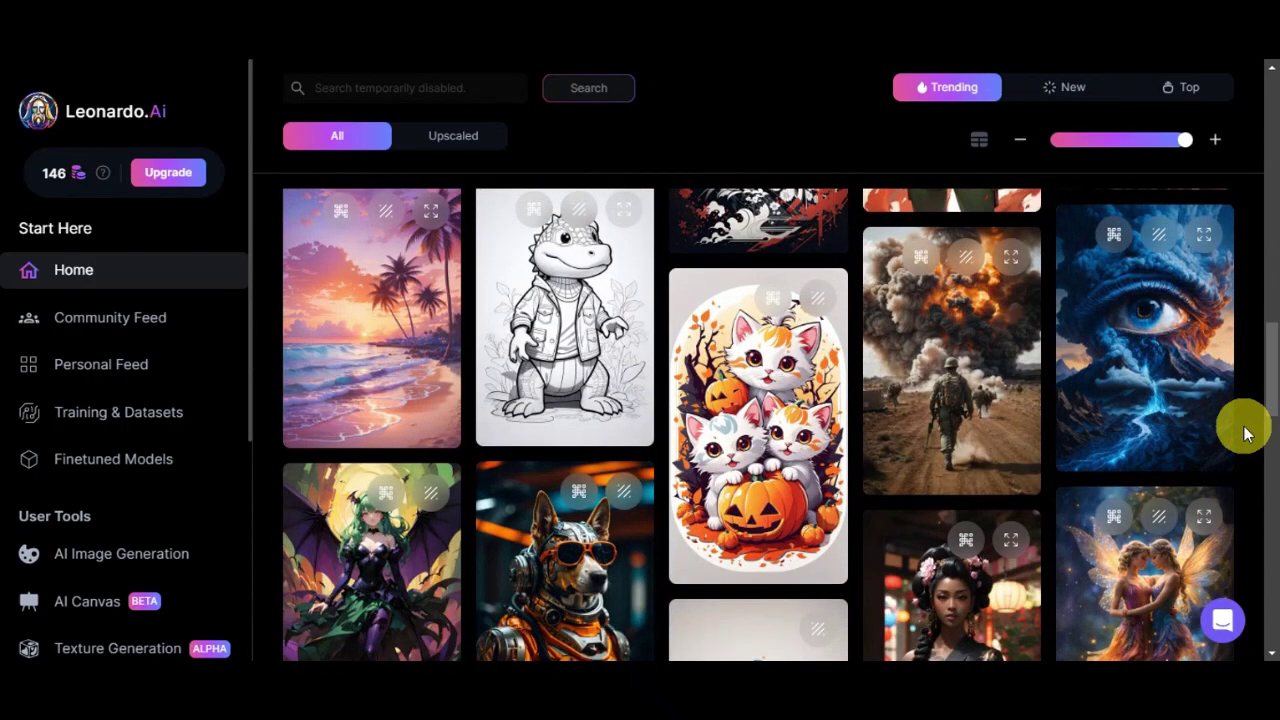
Open the dinosaur coloring image and review its prompt, 512 × 768px Alchemy settings and DreamShaper v7 model.
{"action": "mouse_move", "coordinate": [600, 355]}
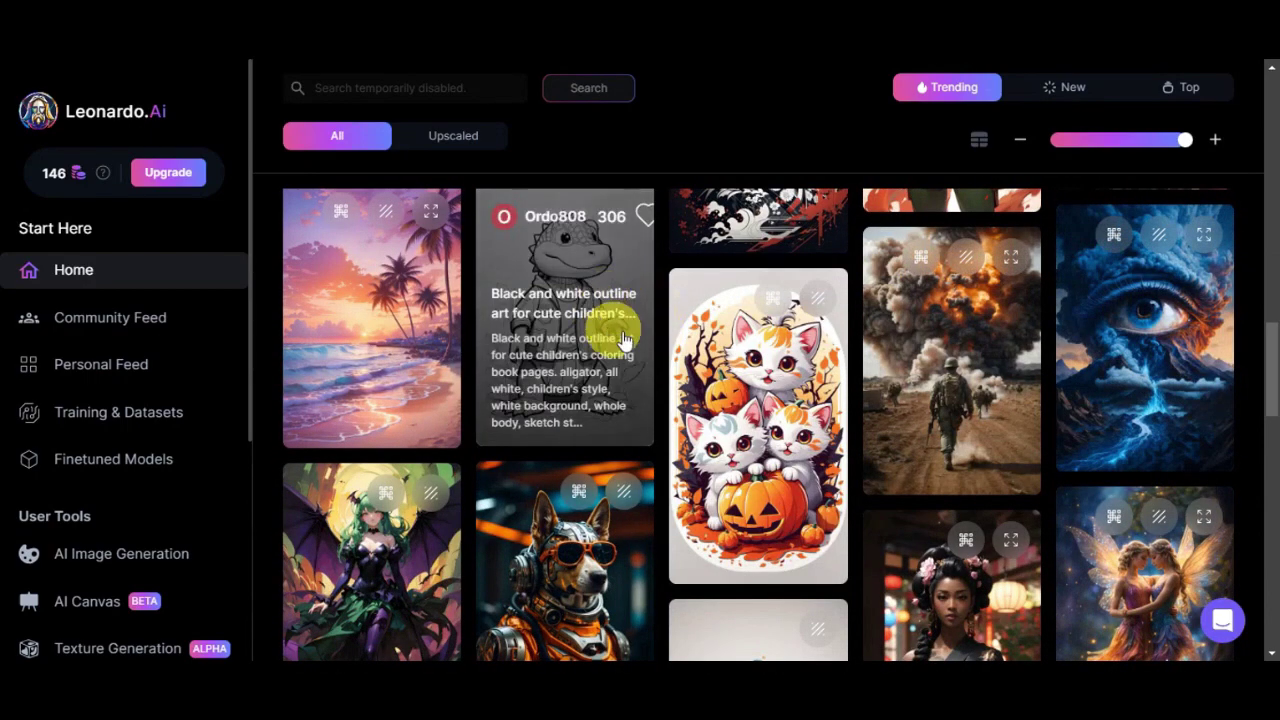
{"action": "left_click", "coordinate": [612, 276]}
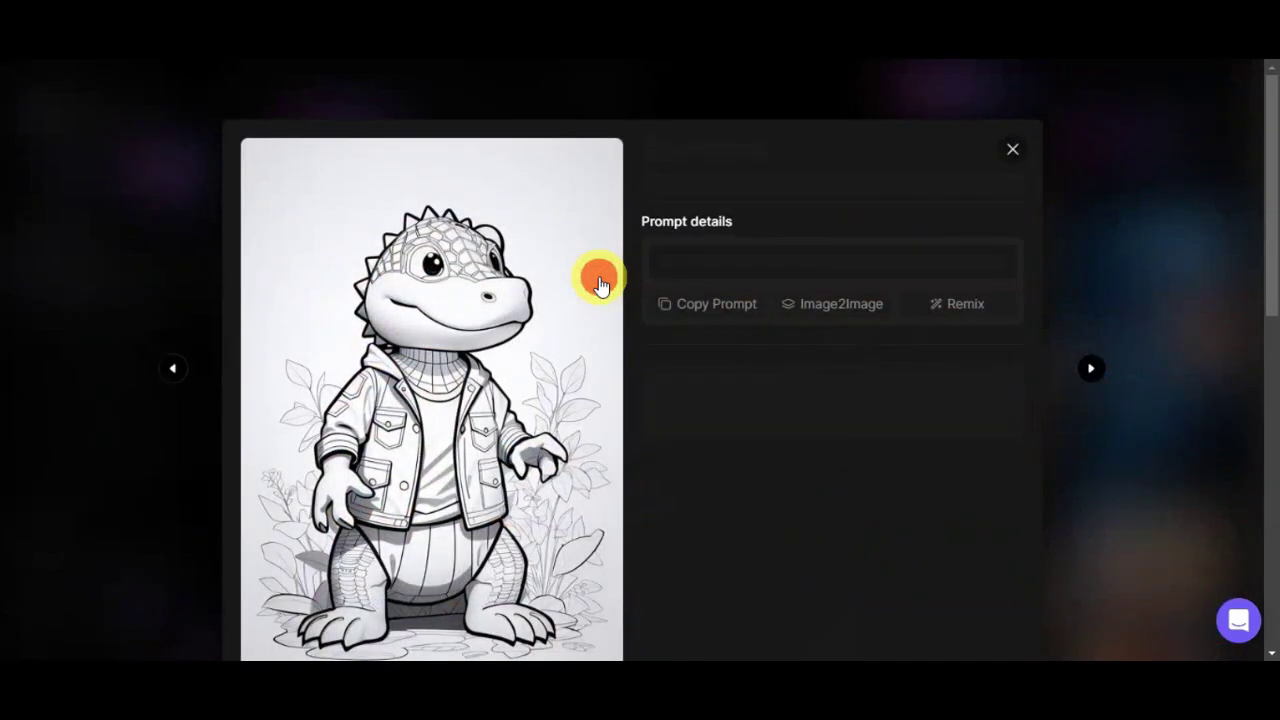
{"action": "scroll", "coordinate": [508, 380], "scroll_direction": "down", "scroll_amount": 1}
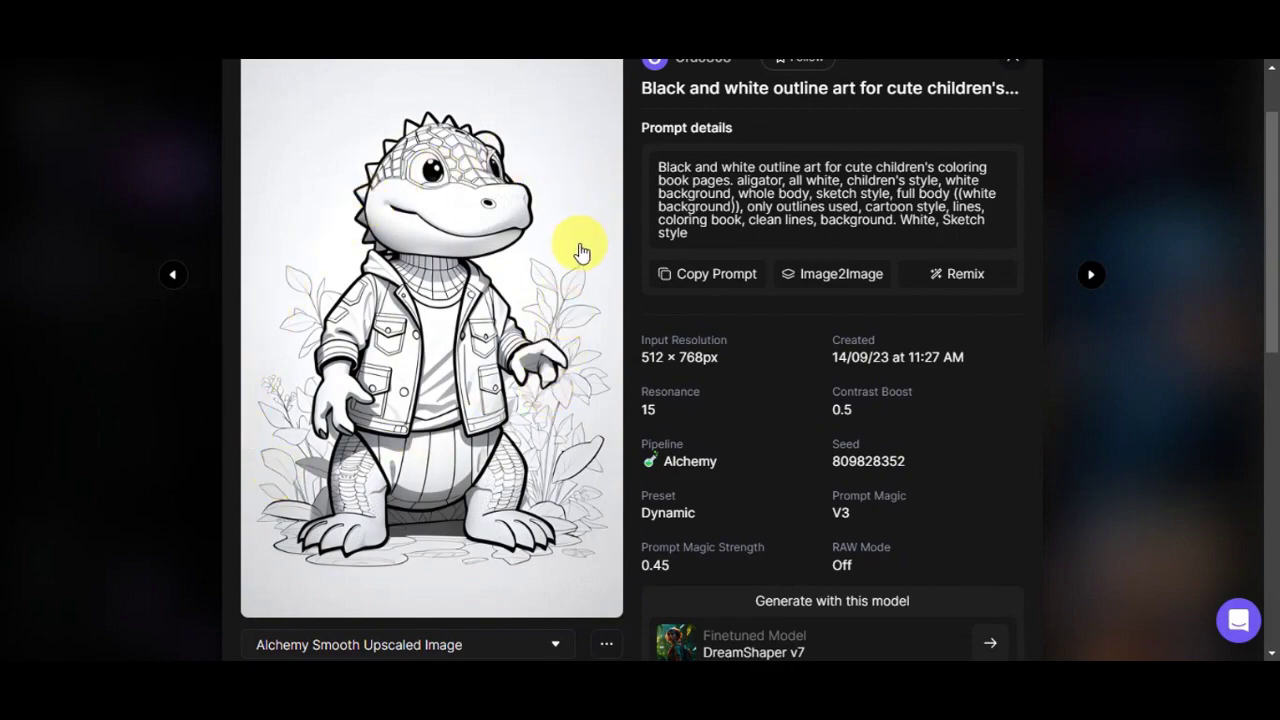
{"action": "scroll", "coordinate": [580, 251], "scroll_direction": "up", "scroll_amount": 1}
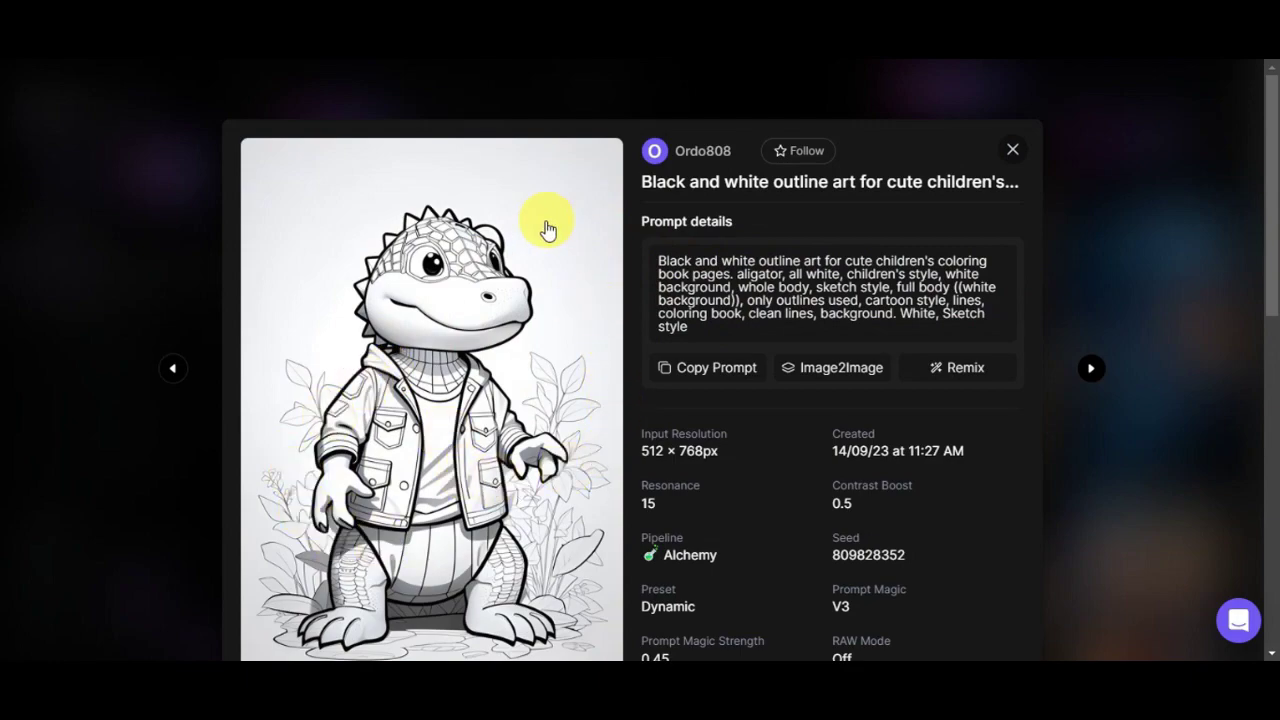
{"action": "scroll", "coordinate": [517, 440], "scroll_direction": "down", "scroll_amount": 2}
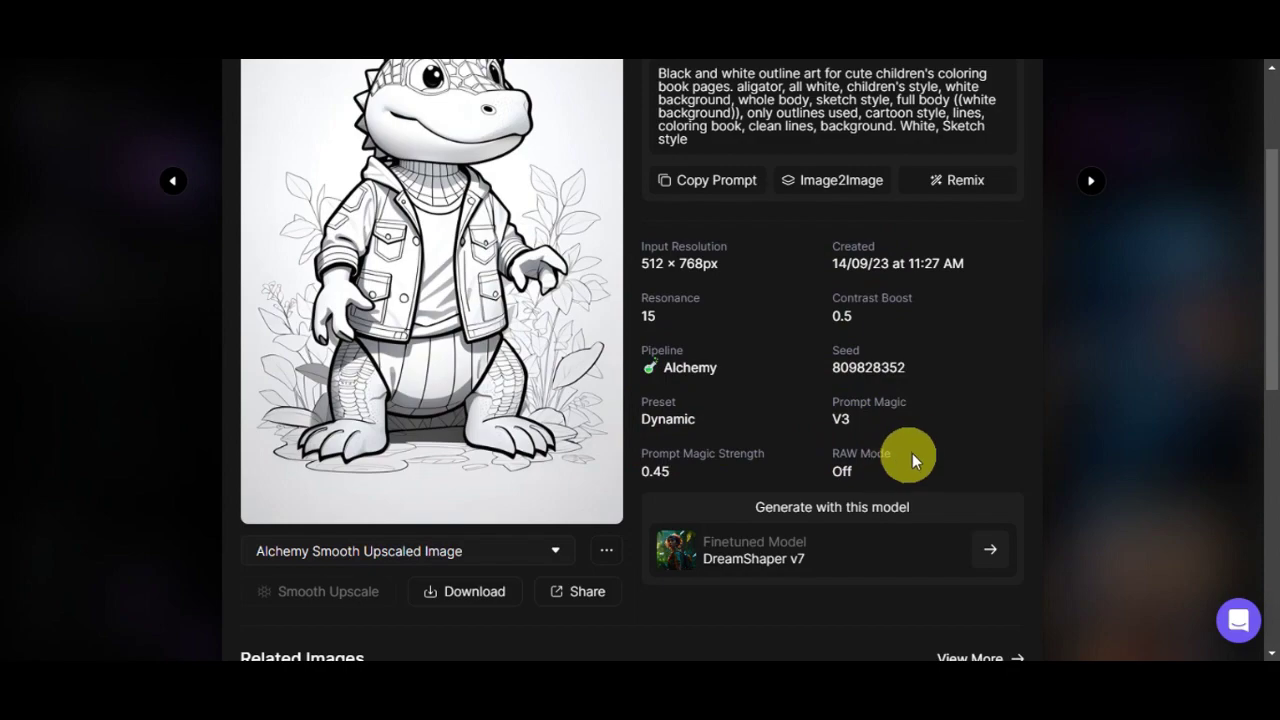
{"action": "scroll", "coordinate": [912, 455], "scroll_direction": "down", "scroll_amount": 2}
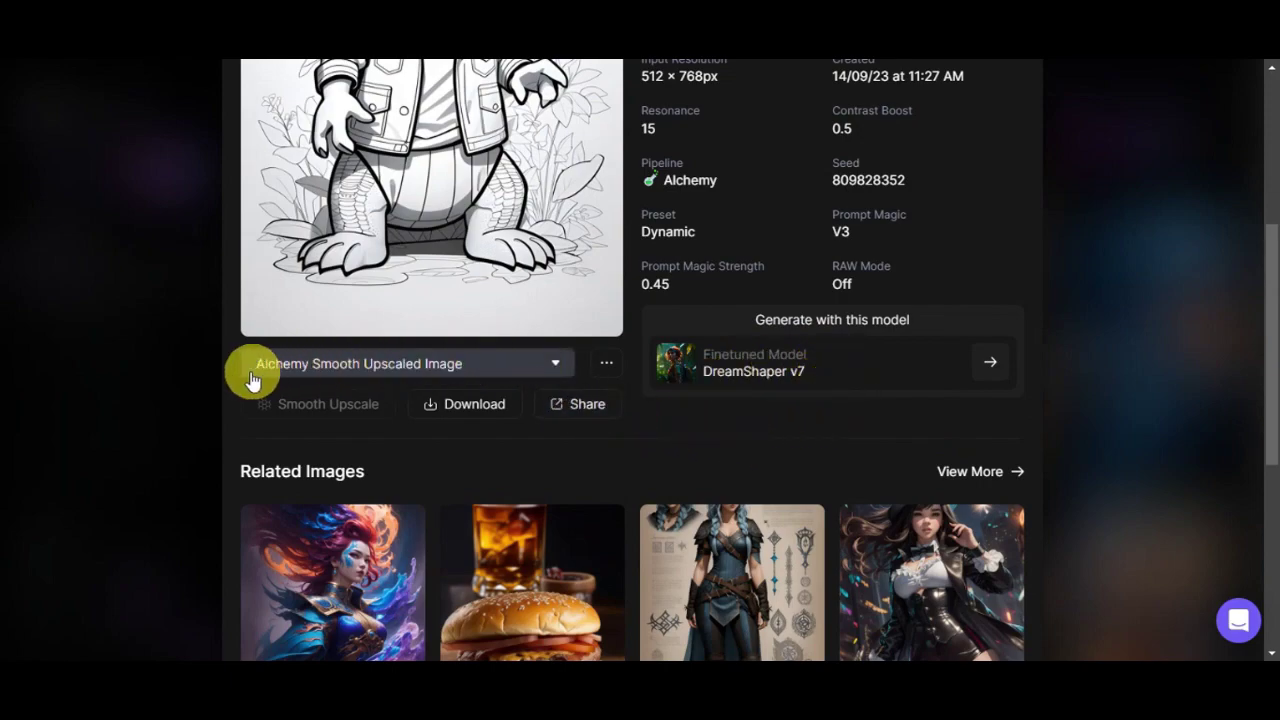
Check the image's version list and its extra actions menu, closing each without changes.
{"action": "left_click", "coordinate": [558, 366]}
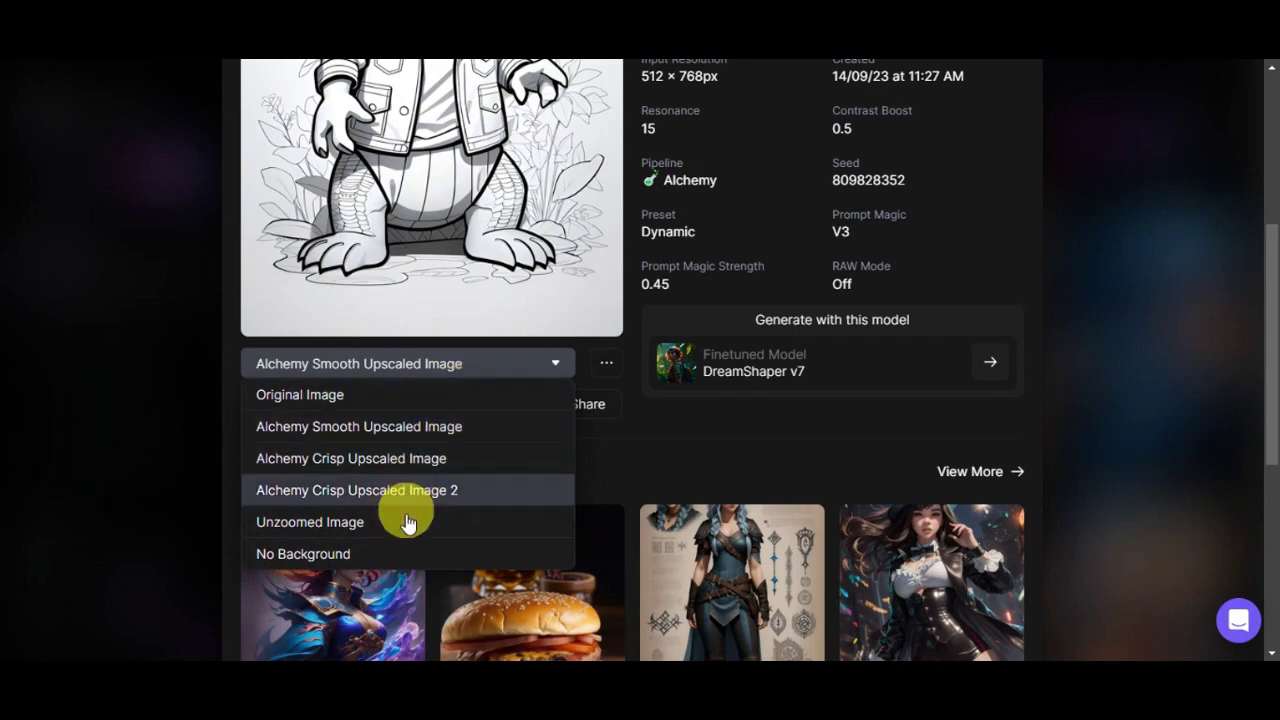
{"action": "left_click", "coordinate": [690, 470]}
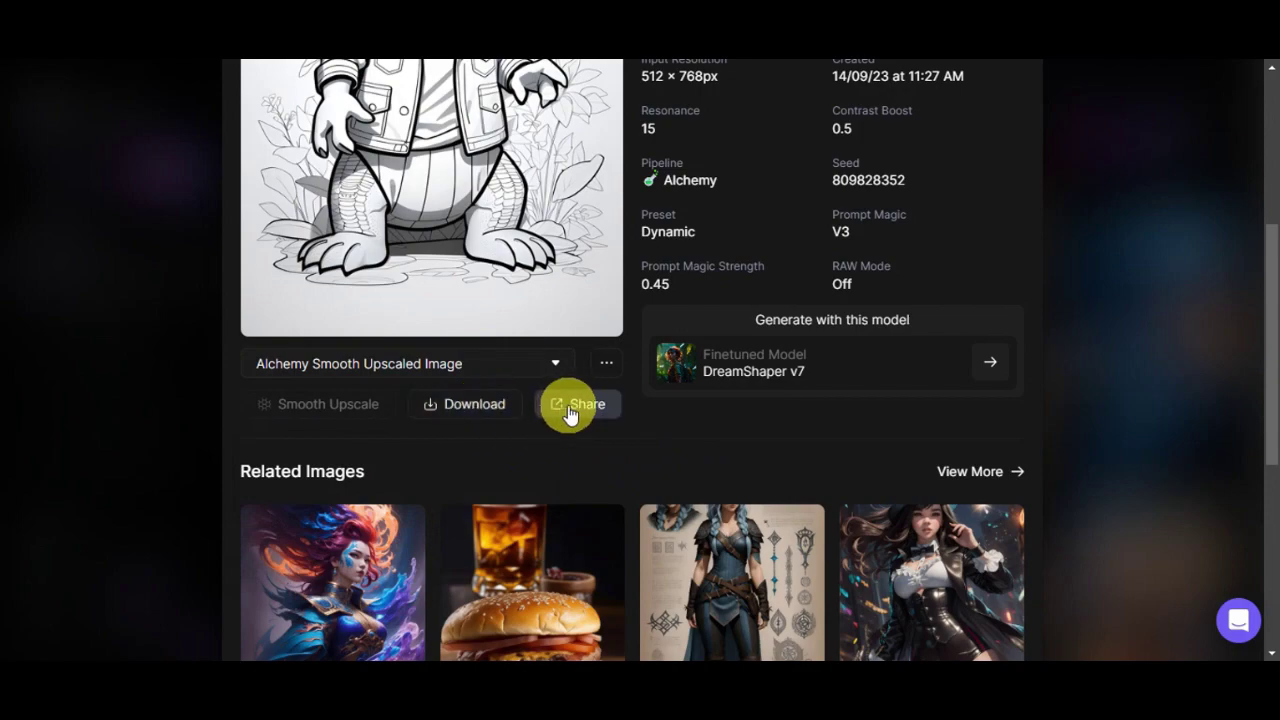
{"action": "left_click", "coordinate": [606, 369]}
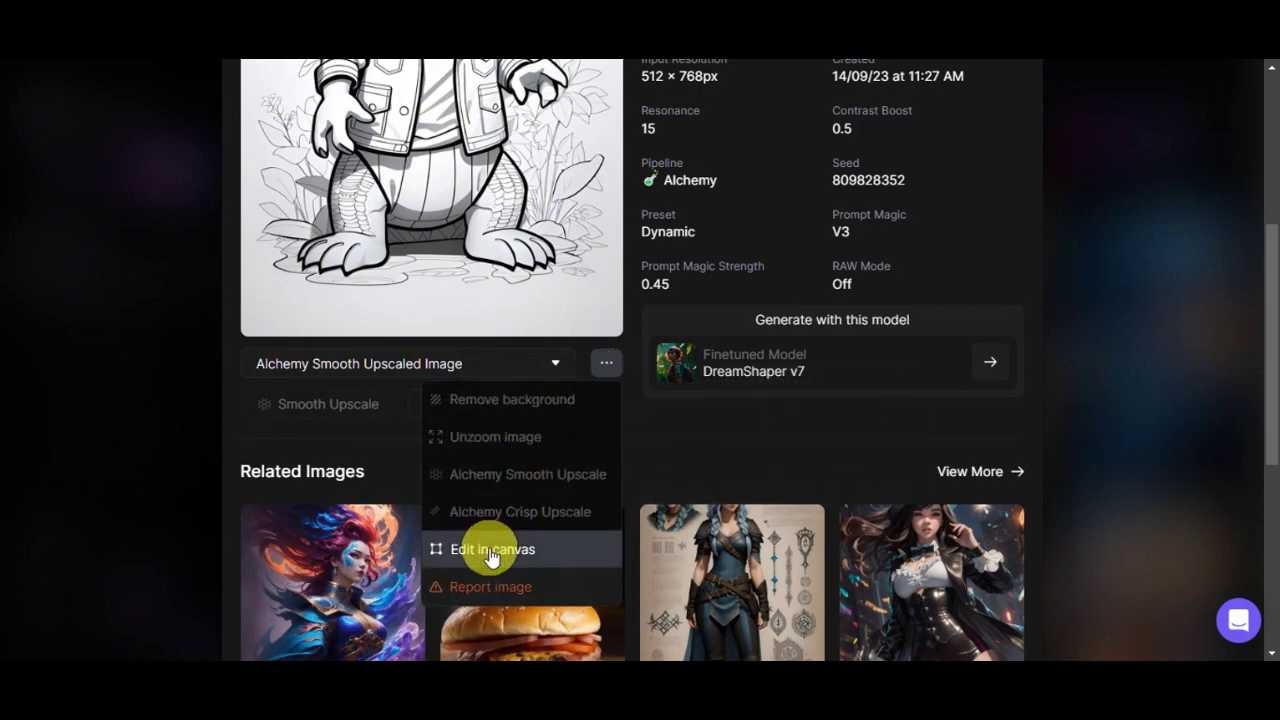
{"action": "left_click", "coordinate": [815, 428]}
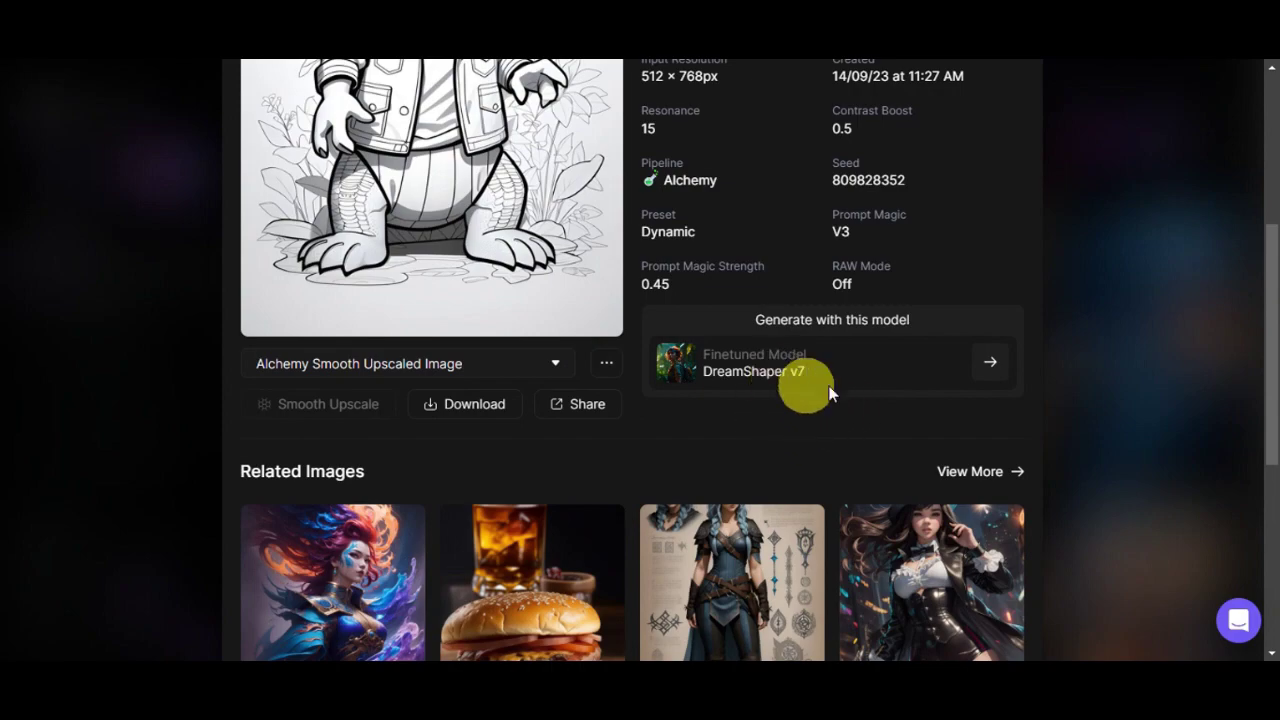
Scroll back up and close the dinosaur image details to return to the creations grid.
{"action": "mouse_move", "coordinate": [988, 360]}
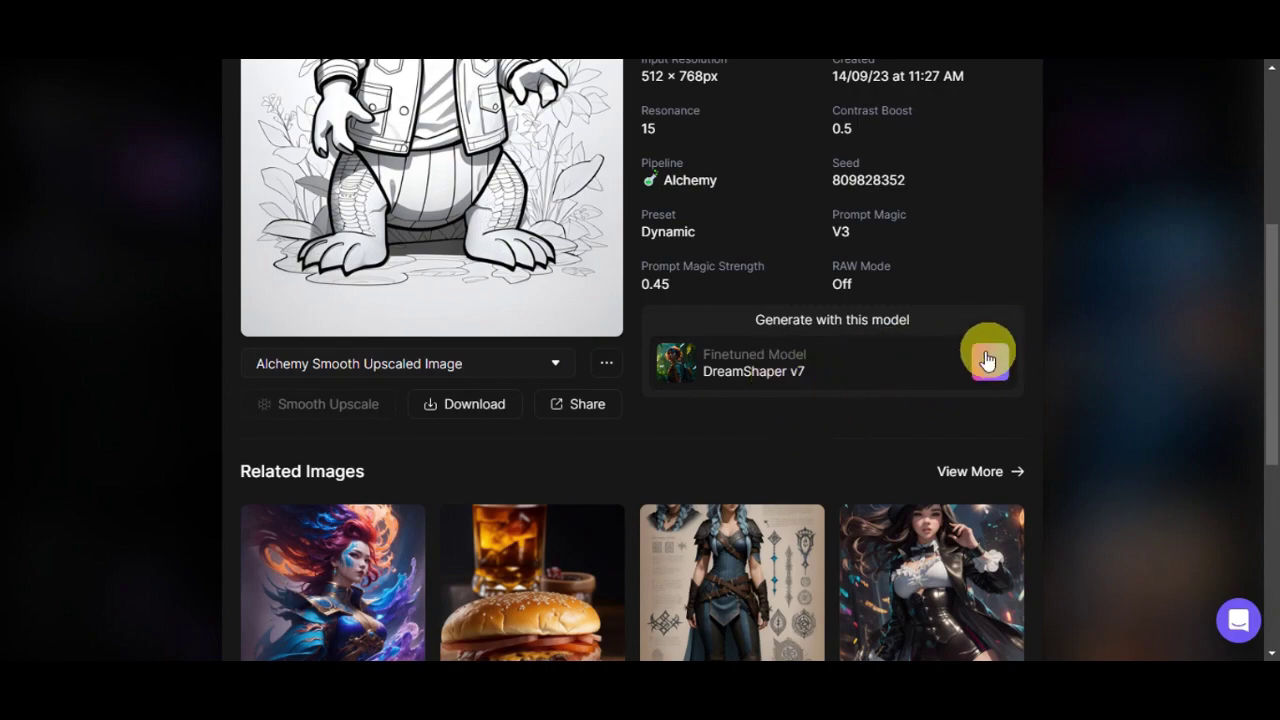
{"action": "scroll", "coordinate": [932, 403], "scroll_direction": "up", "scroll_amount": 4}
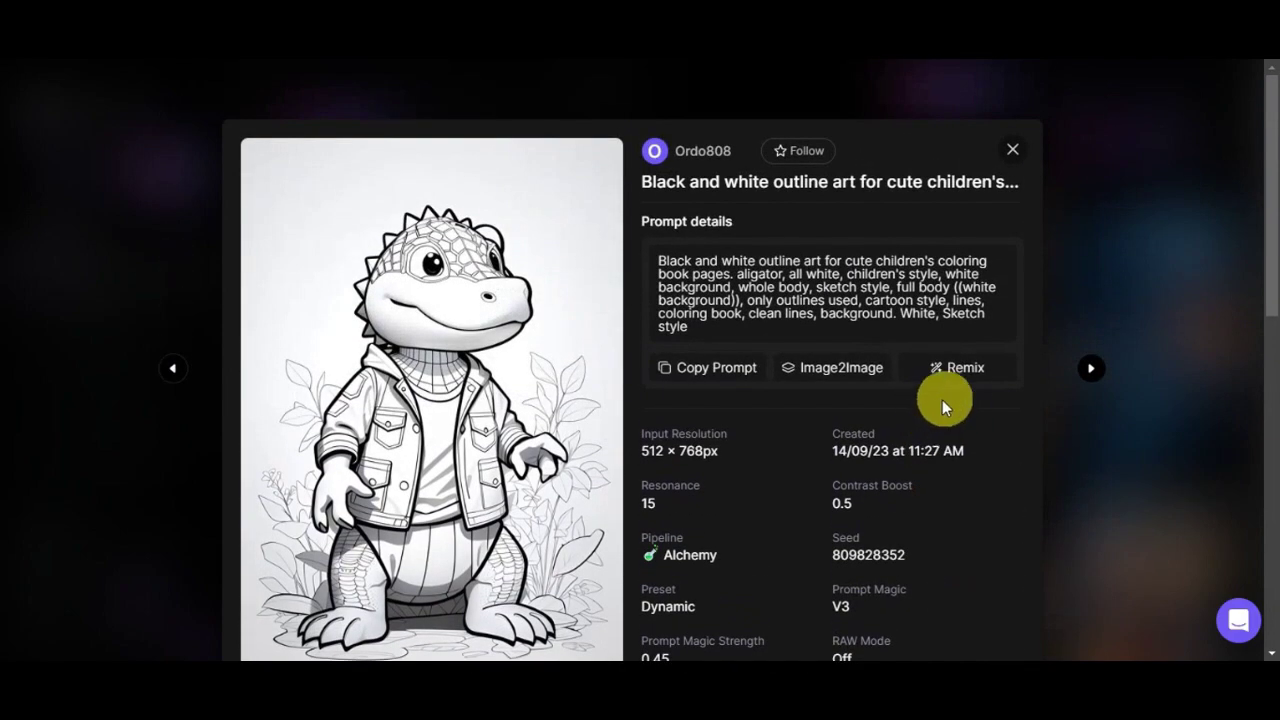
{"action": "left_click", "coordinate": [1012, 153]}
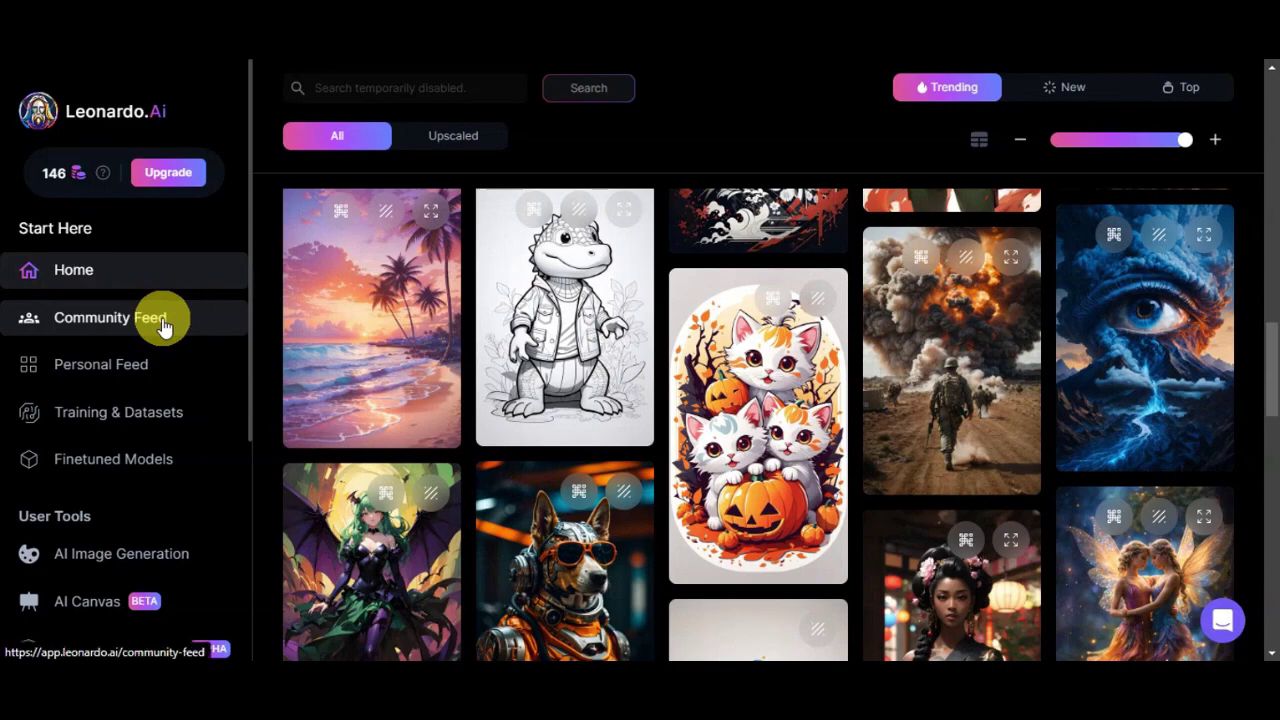
Visit the Community and Personal feeds, ending on Training & Datasets with its single four-image dataset.
{"action": "left_click", "coordinate": [163, 322]}
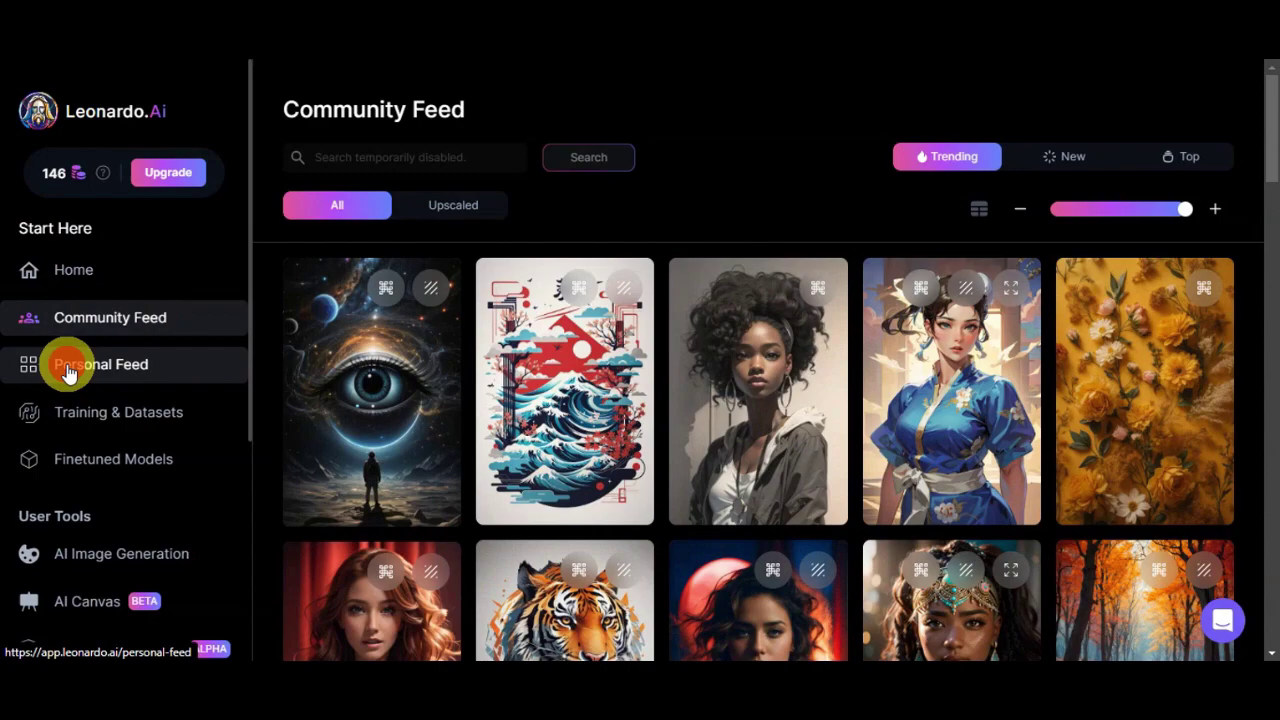
{"action": "left_click", "coordinate": [68, 372]}
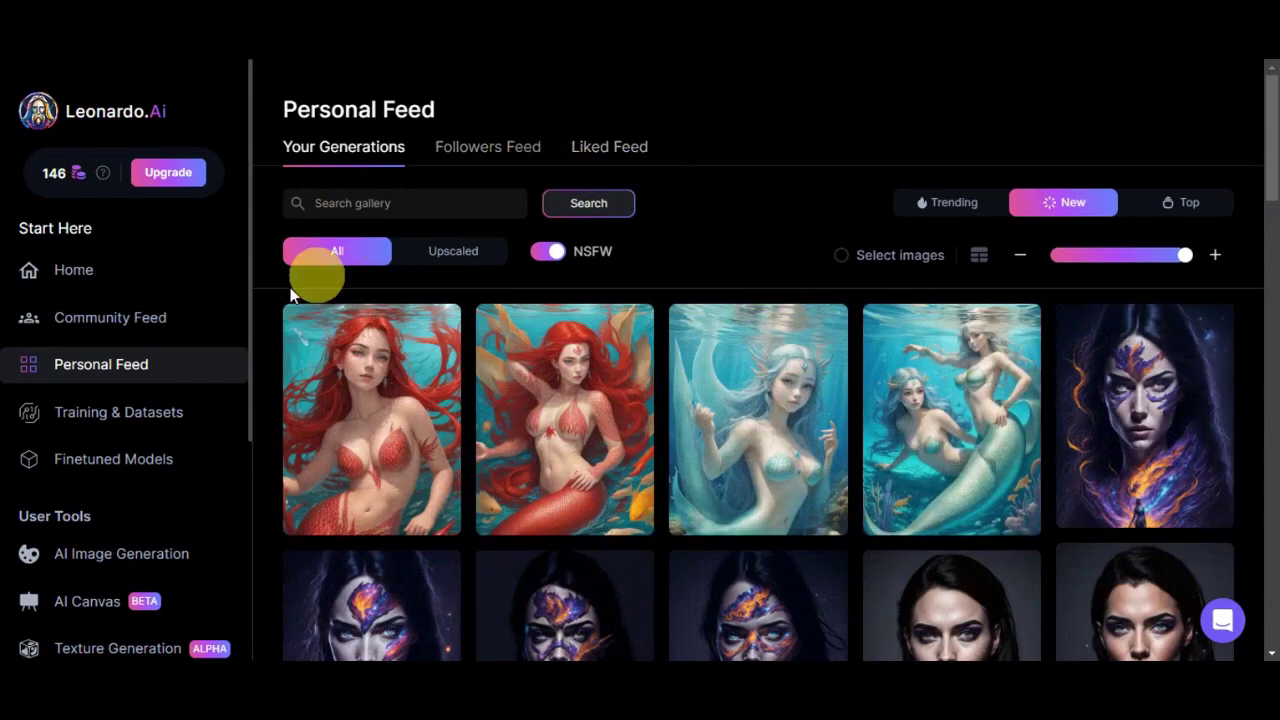
{"action": "left_click", "coordinate": [108, 414]}
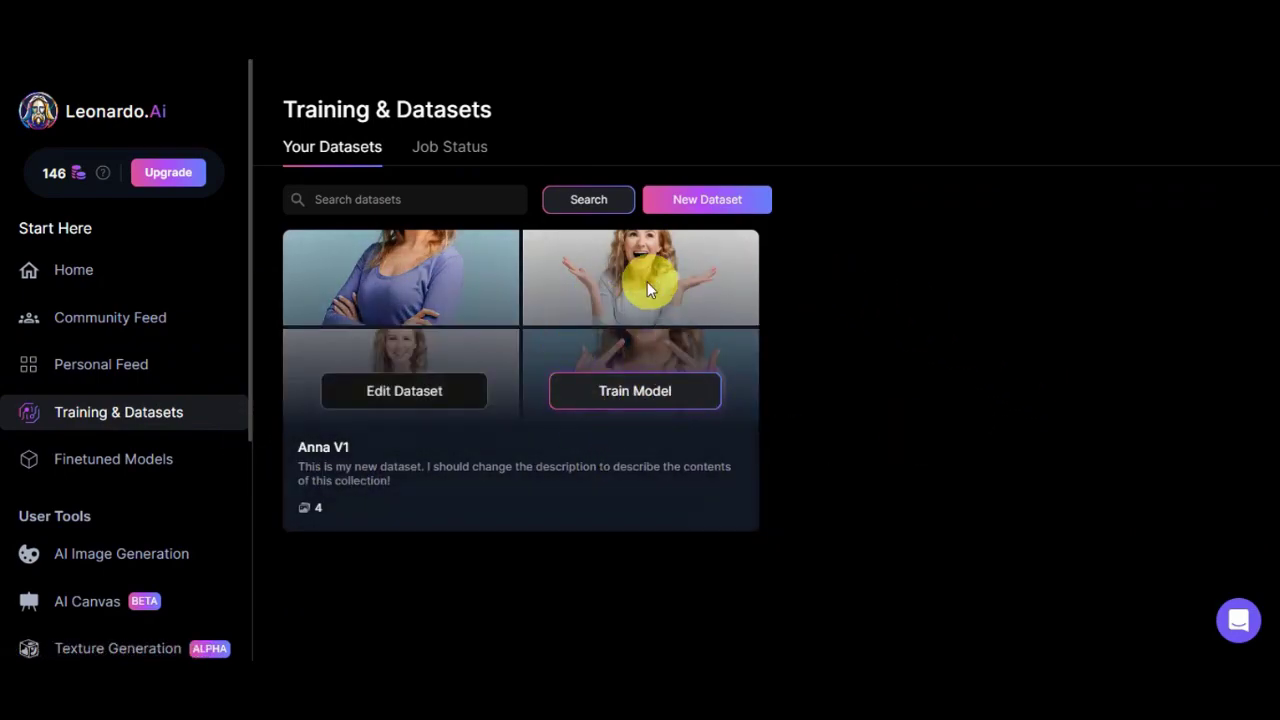
Go to Finetuned Models, landing on the empty Favourite Models tab.
{"action": "scroll", "coordinate": [220, 385], "scroll_direction": "down", "scroll_amount": 2}
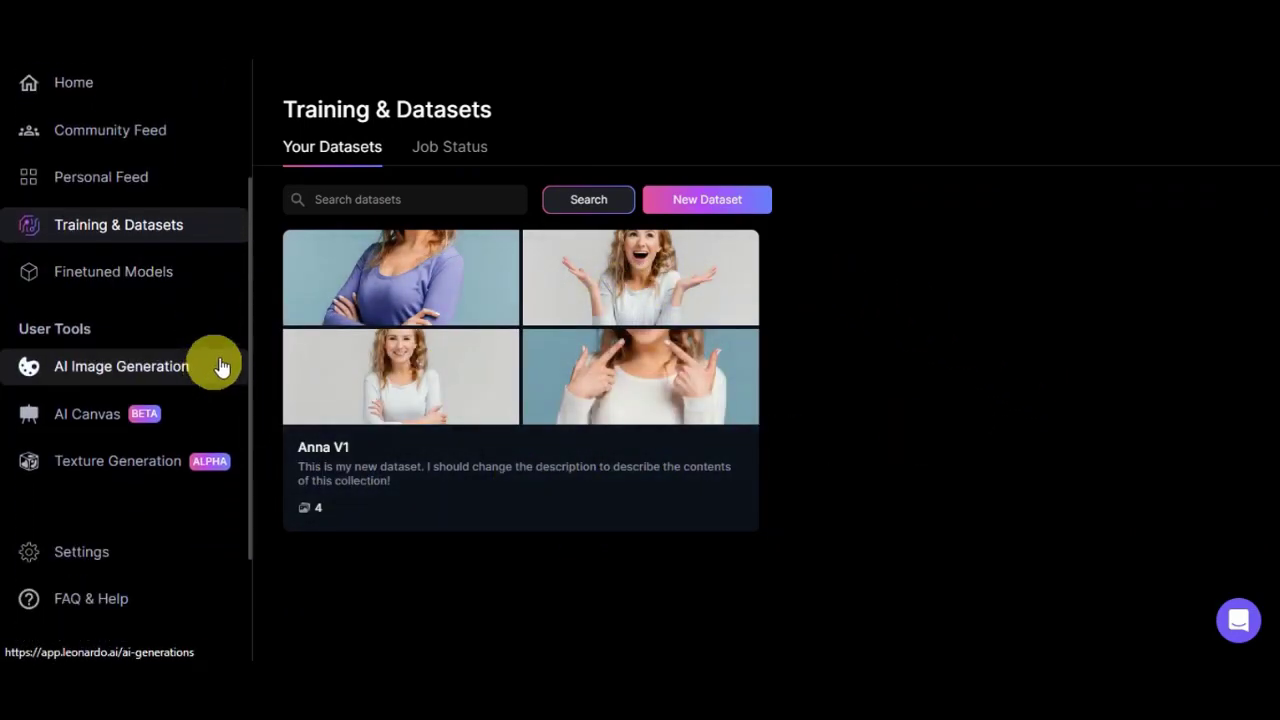
{"action": "left_click", "coordinate": [200, 275]}
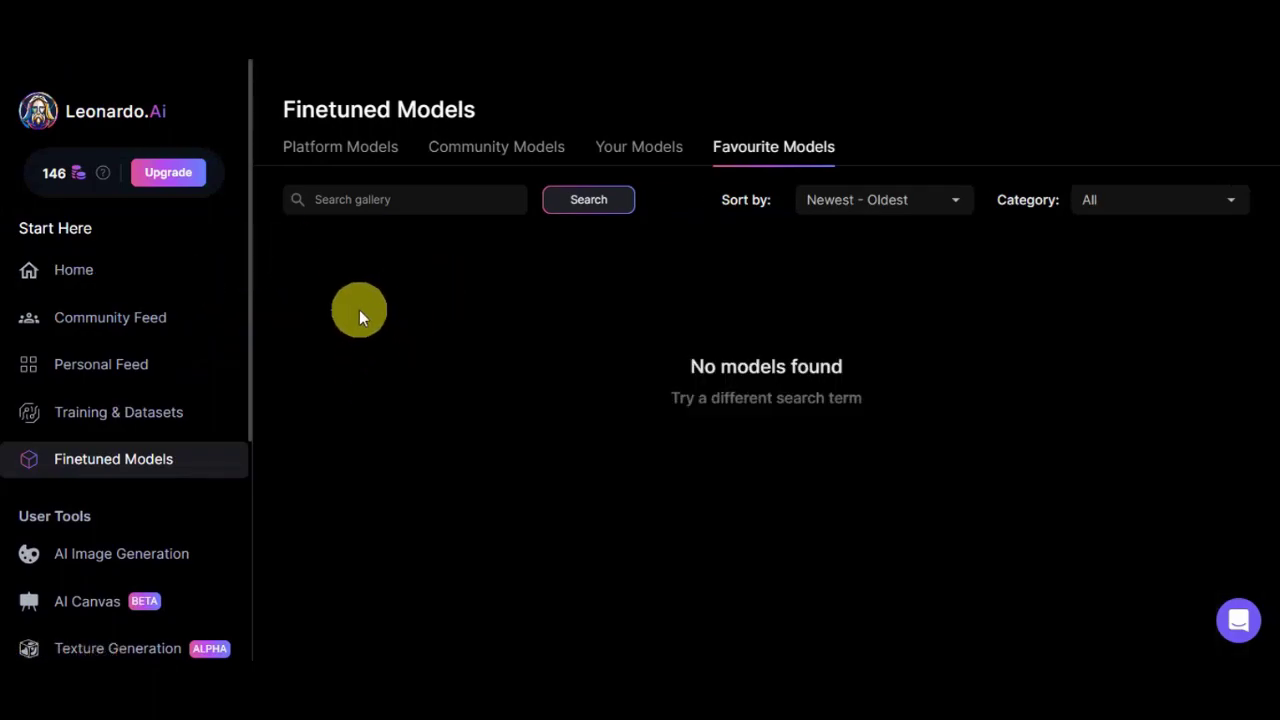
{"action": "scroll", "coordinate": [94, 349], "scroll_direction": "down", "scroll_amount": 2}
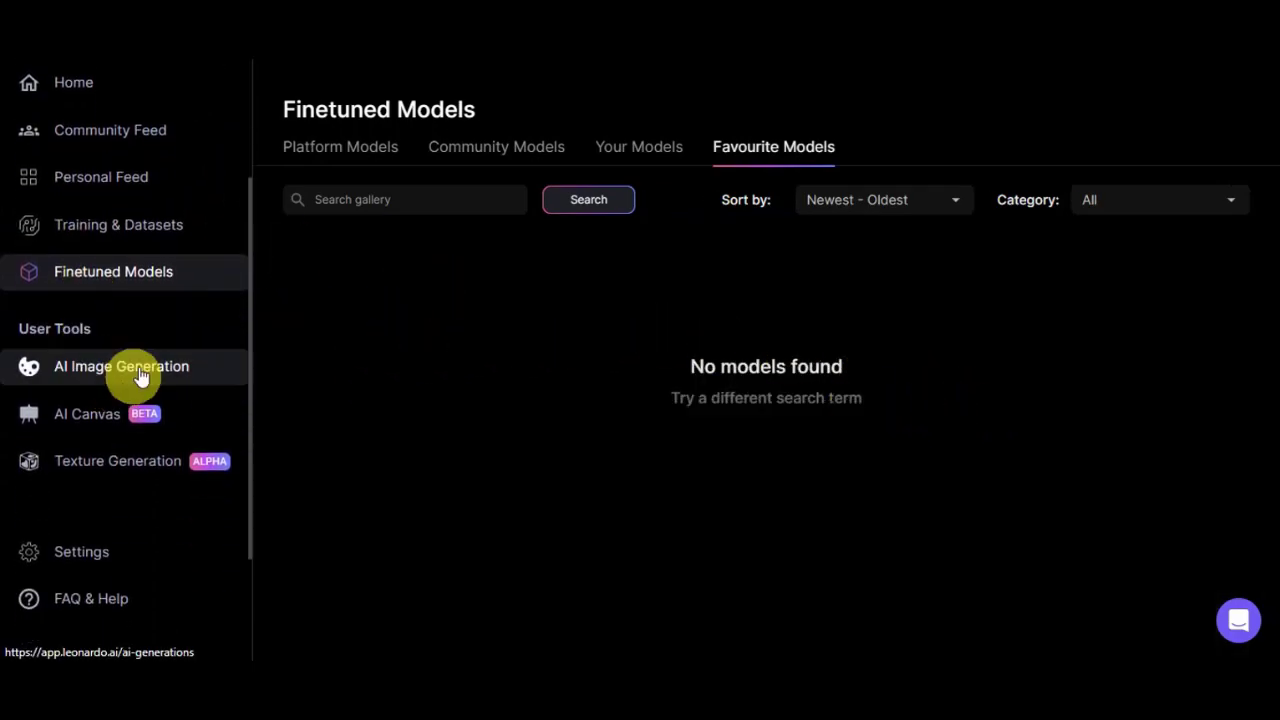
{"action": "scroll", "coordinate": [108, 383], "scroll_direction": "down", "scroll_amount": 1}
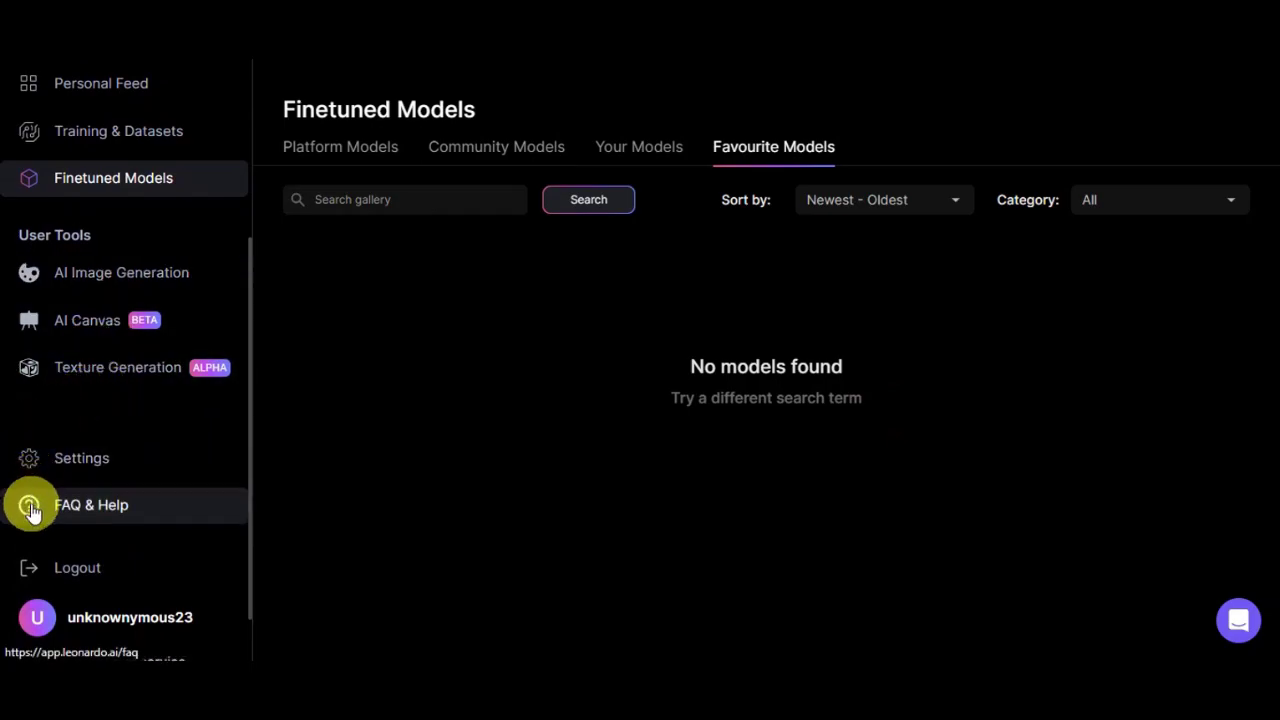
{"action": "scroll", "coordinate": [140, 500], "scroll_direction": "up", "scroll_amount": 3}
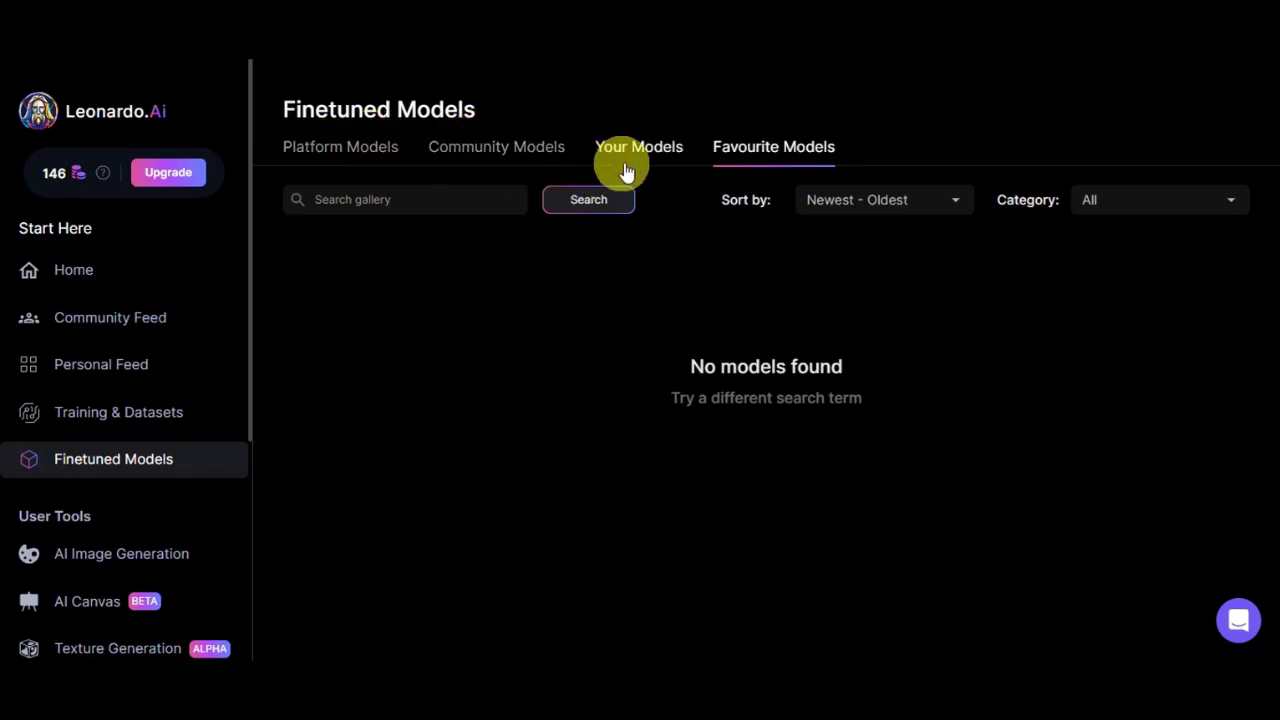
Browse the Platform Models gallery and open the DreamShaper v7 model's details.
{"action": "left_click", "coordinate": [340, 155]}
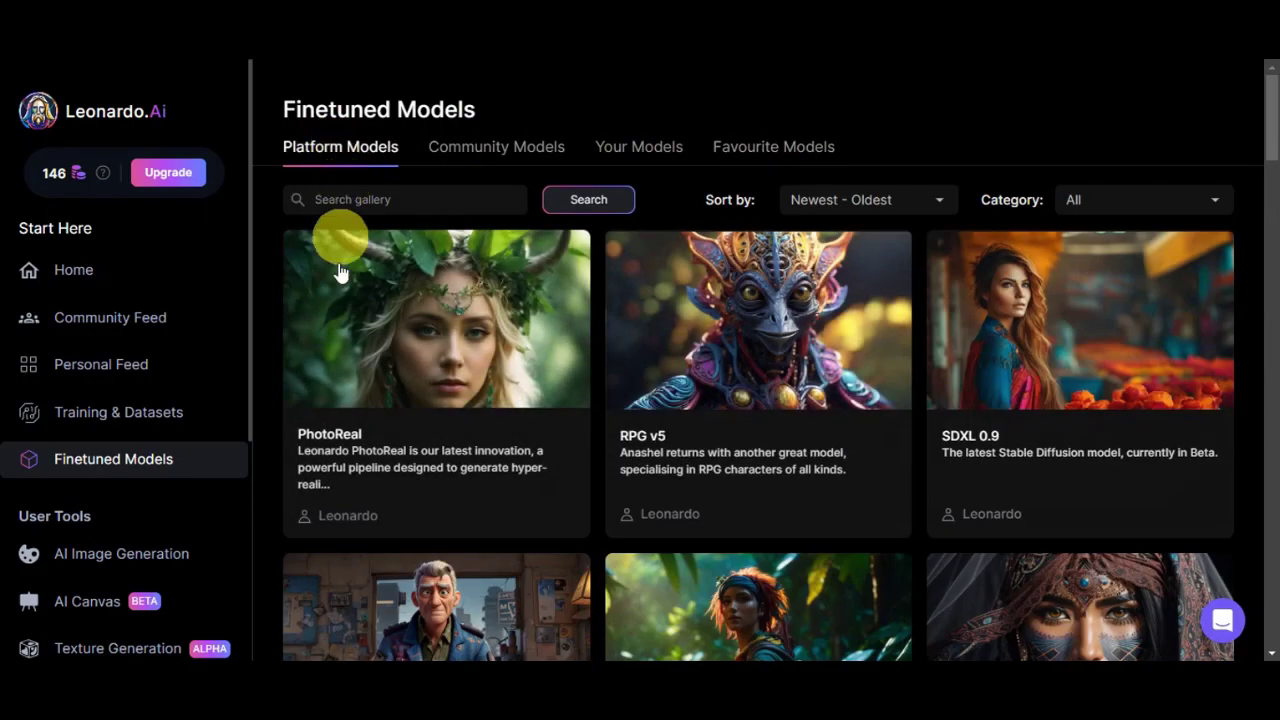
{"action": "scroll", "coordinate": [1050, 410], "scroll_direction": "down", "scroll_amount": 1}
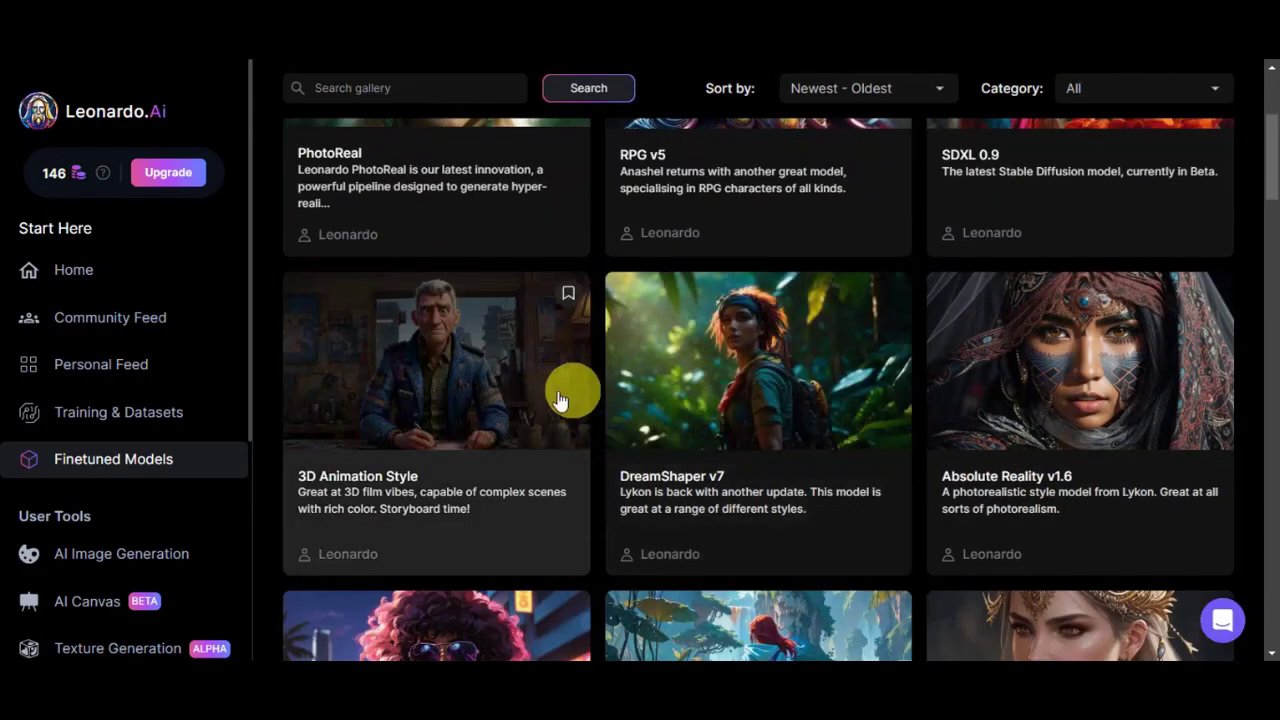
{"action": "scroll", "coordinate": [386, 586], "scroll_direction": "down", "scroll_amount": 1}
{"action": "scroll", "coordinate": [1133, 570], "scroll_direction": "down", "scroll_amount": 2}
{"action": "scroll", "coordinate": [1133, 570], "scroll_direction": "down", "scroll_amount": 2}
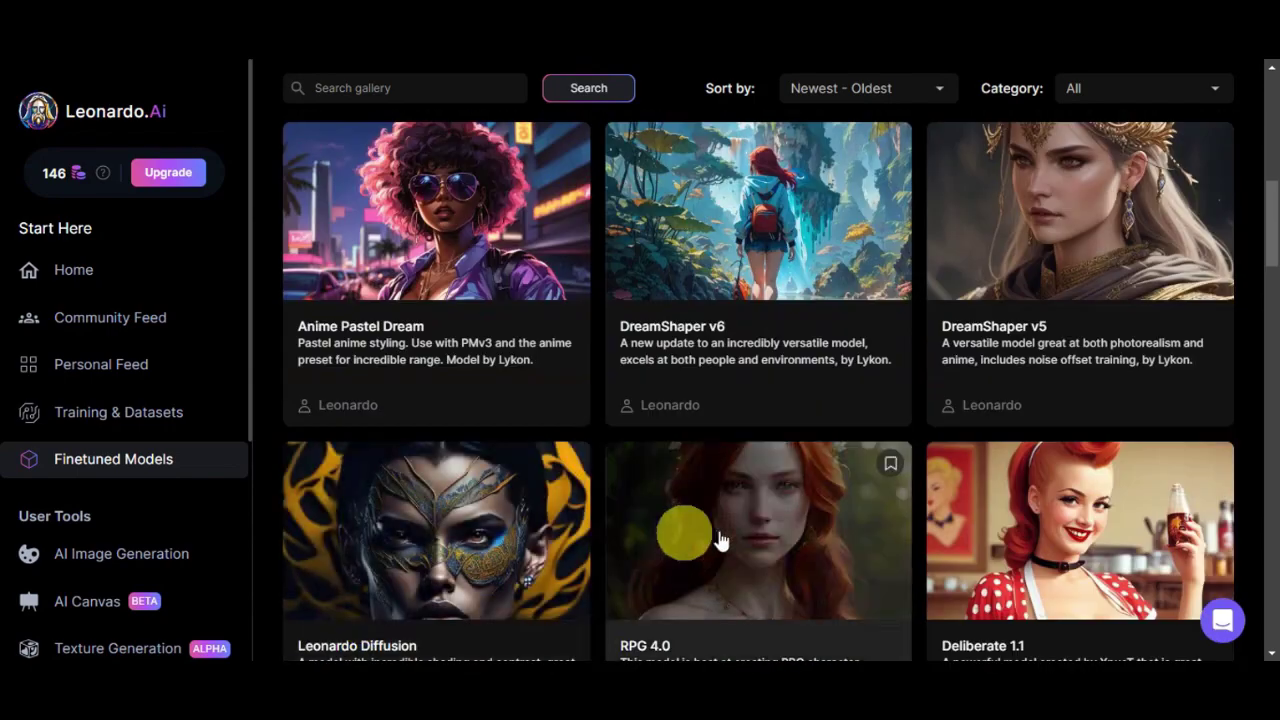
{"action": "scroll", "coordinate": [500, 518], "scroll_direction": "up", "scroll_amount": 4}
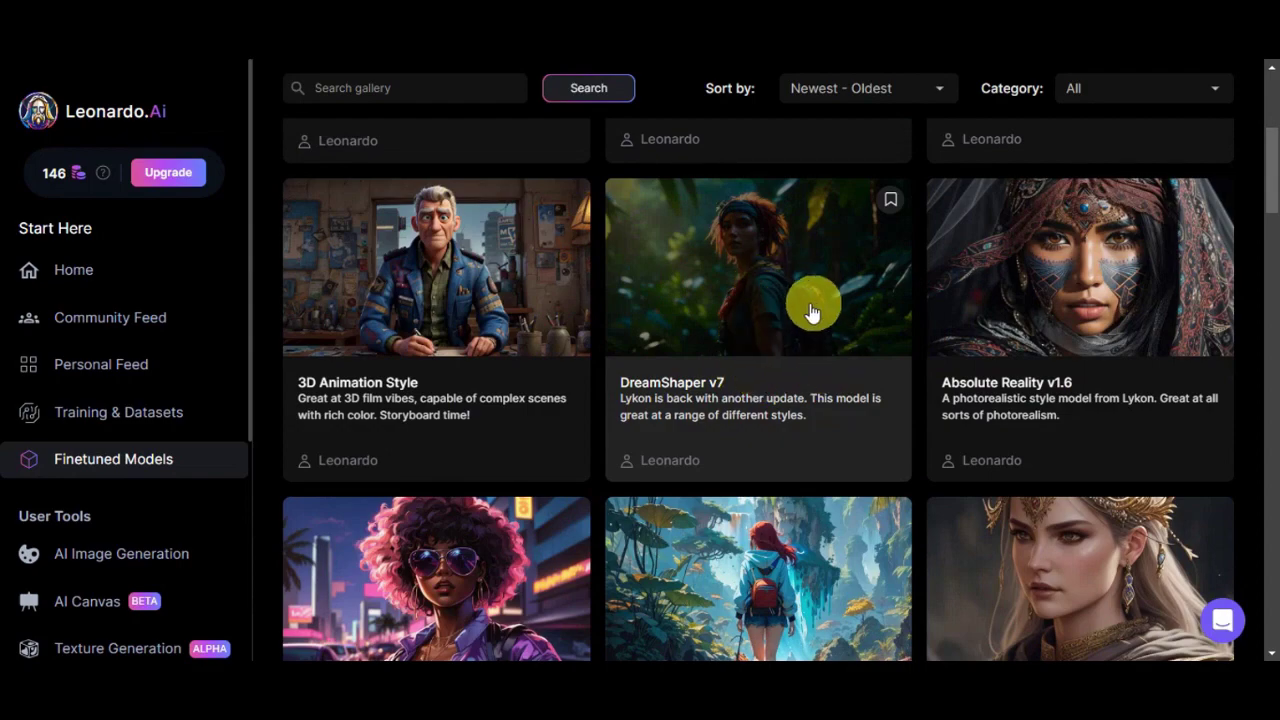
{"action": "left_click", "coordinate": [803, 312]}
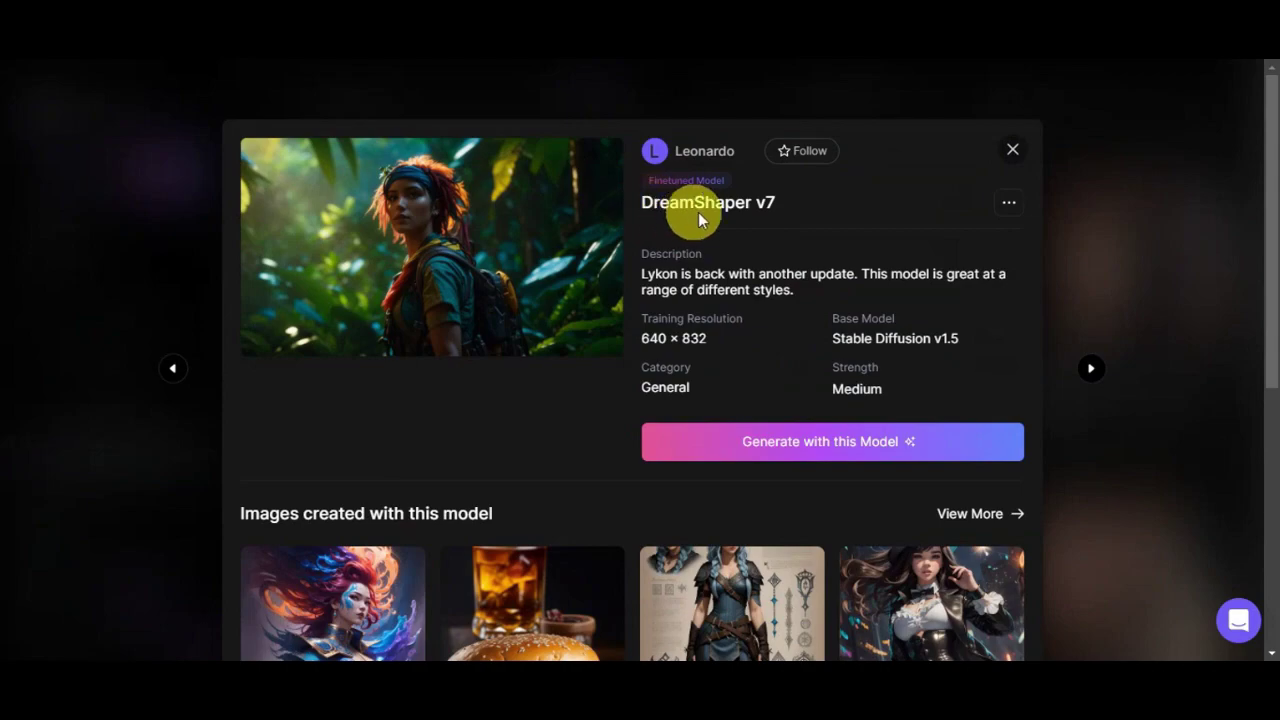
Start generating with DreamShaper v7 at 640×832 from its model details.
{"action": "scroll", "coordinate": [763, 238], "scroll_direction": "down", "scroll_amount": 1}
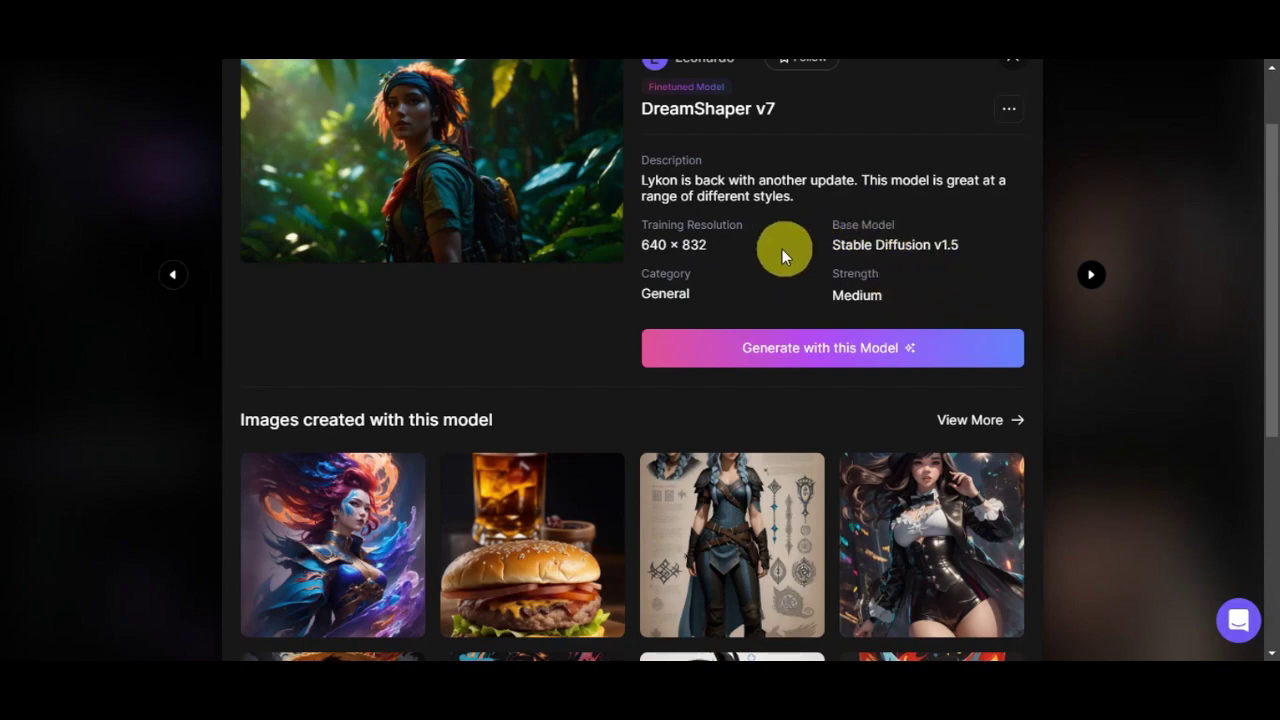
{"action": "left_click", "coordinate": [787, 350]}
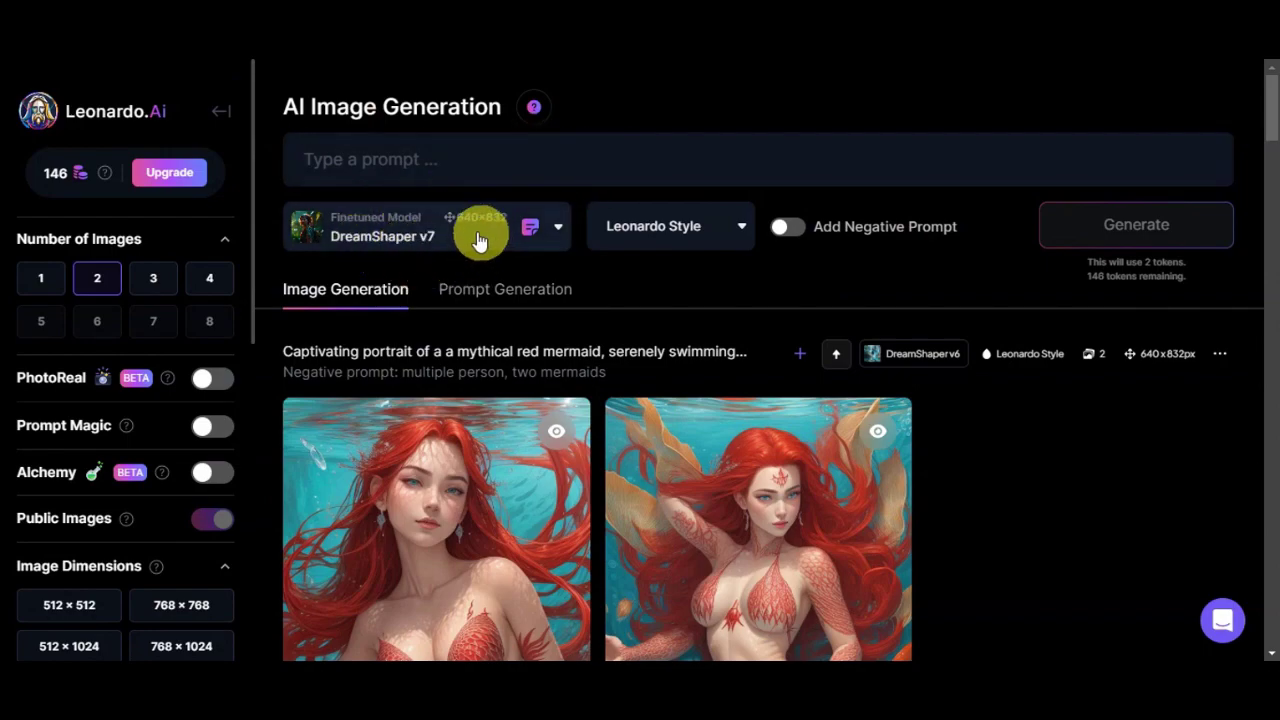
{"action": "left_click", "coordinate": [722, 227]}
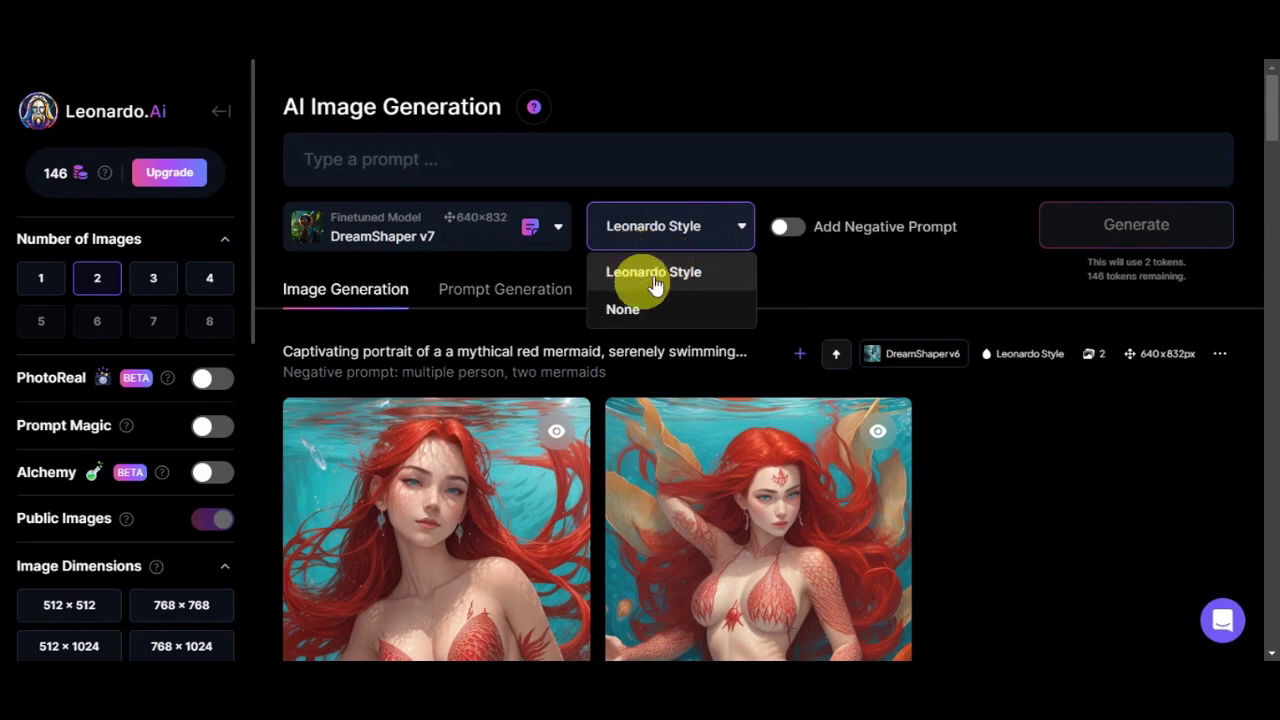
{"action": "left_click", "coordinate": [737, 234]}
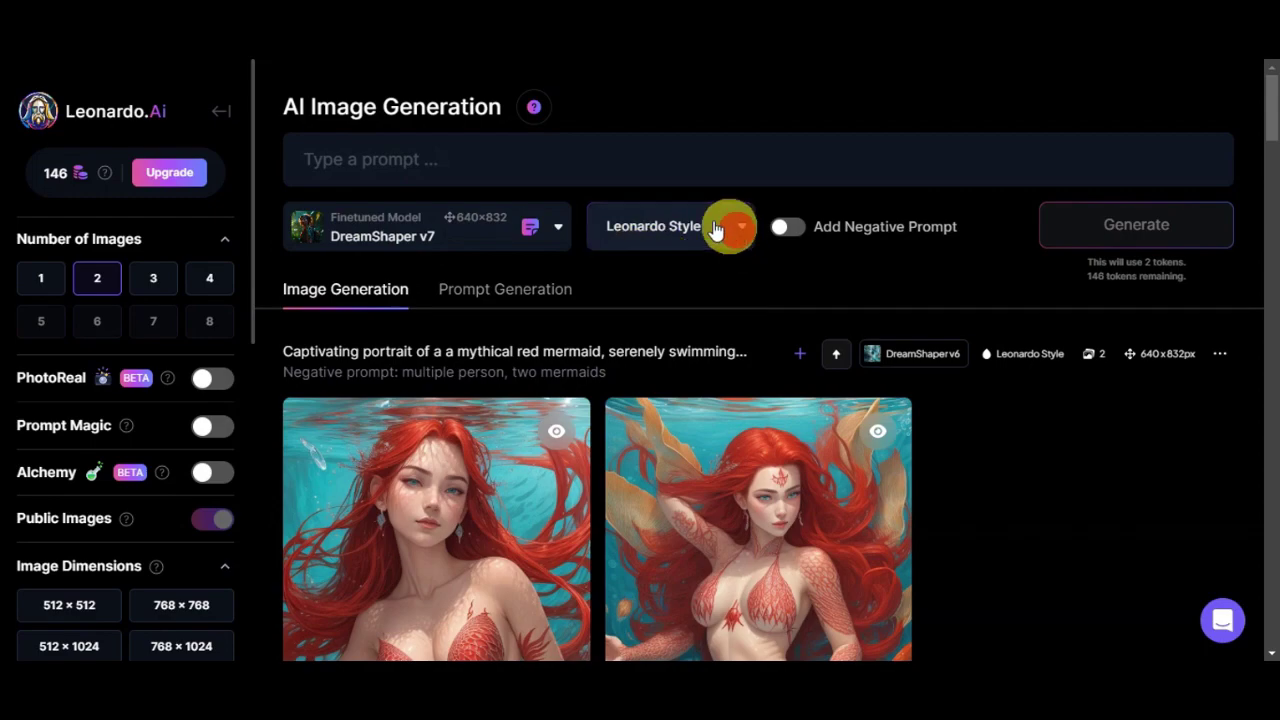
{"action": "left_click", "coordinate": [793, 233]}
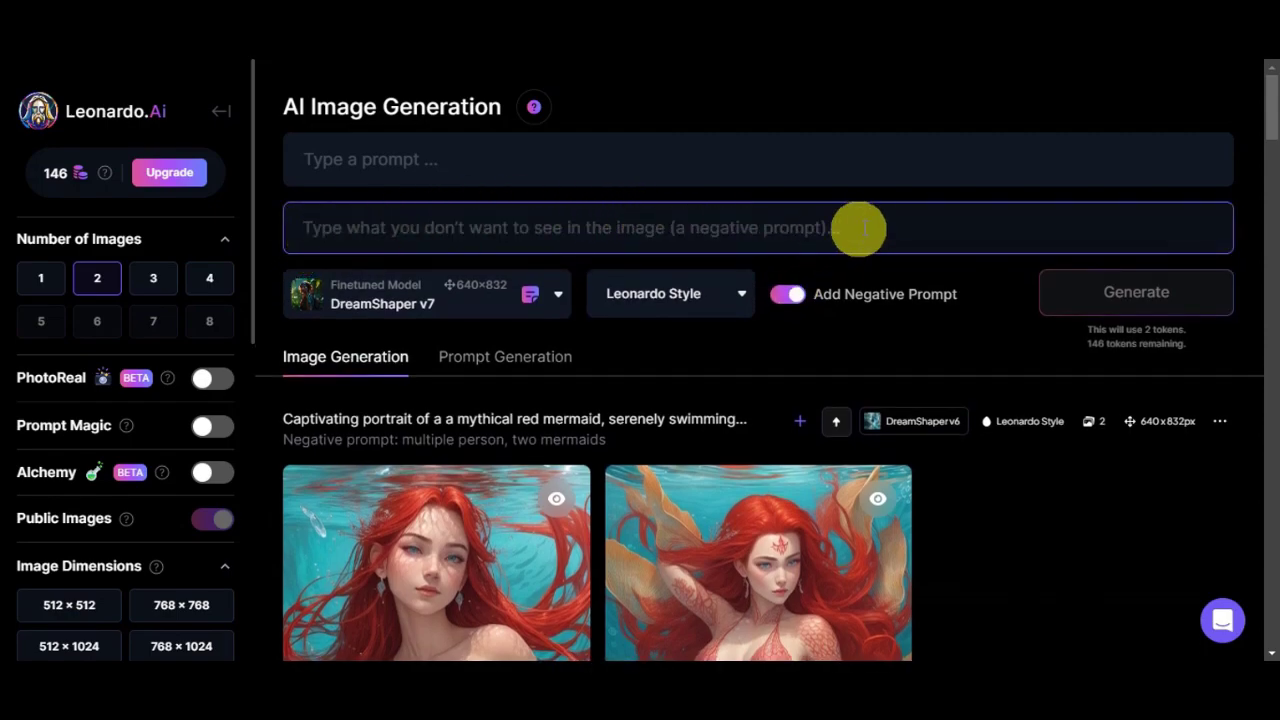
{"action": "left_click", "coordinate": [782, 295]}
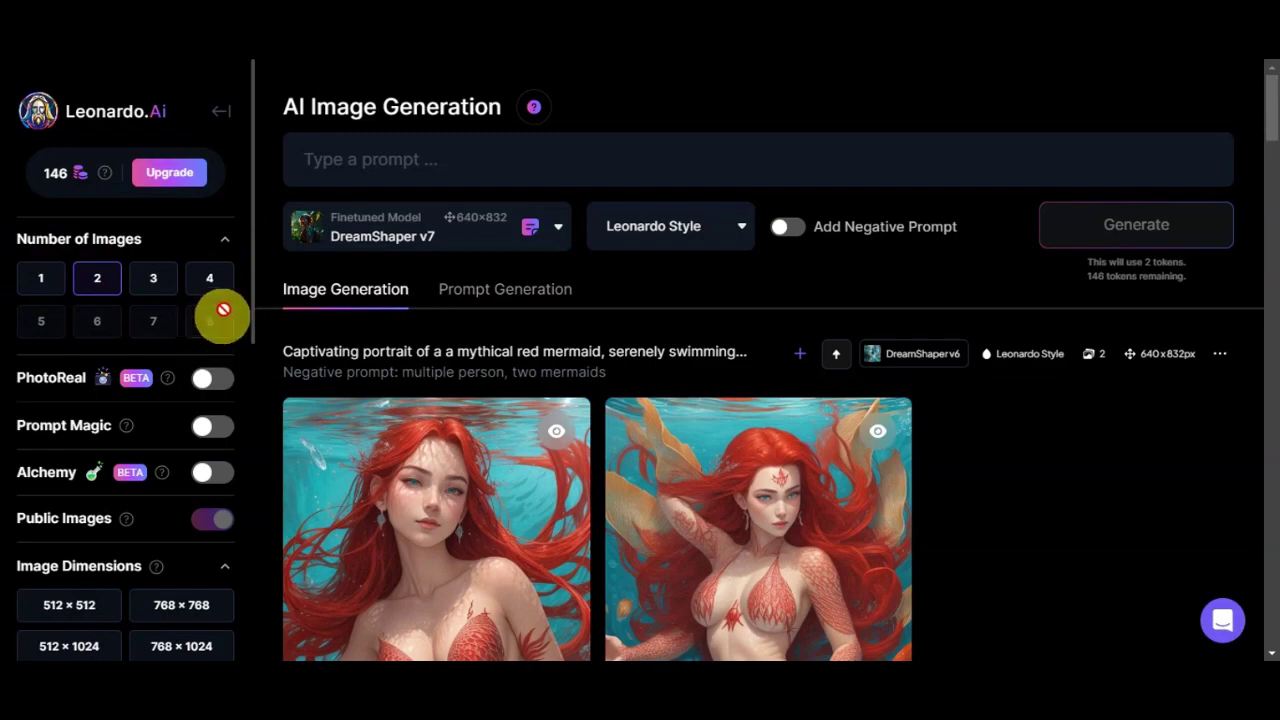
{"action": "scroll", "coordinate": [223, 278], "scroll_direction": "down", "scroll_amount": 3}
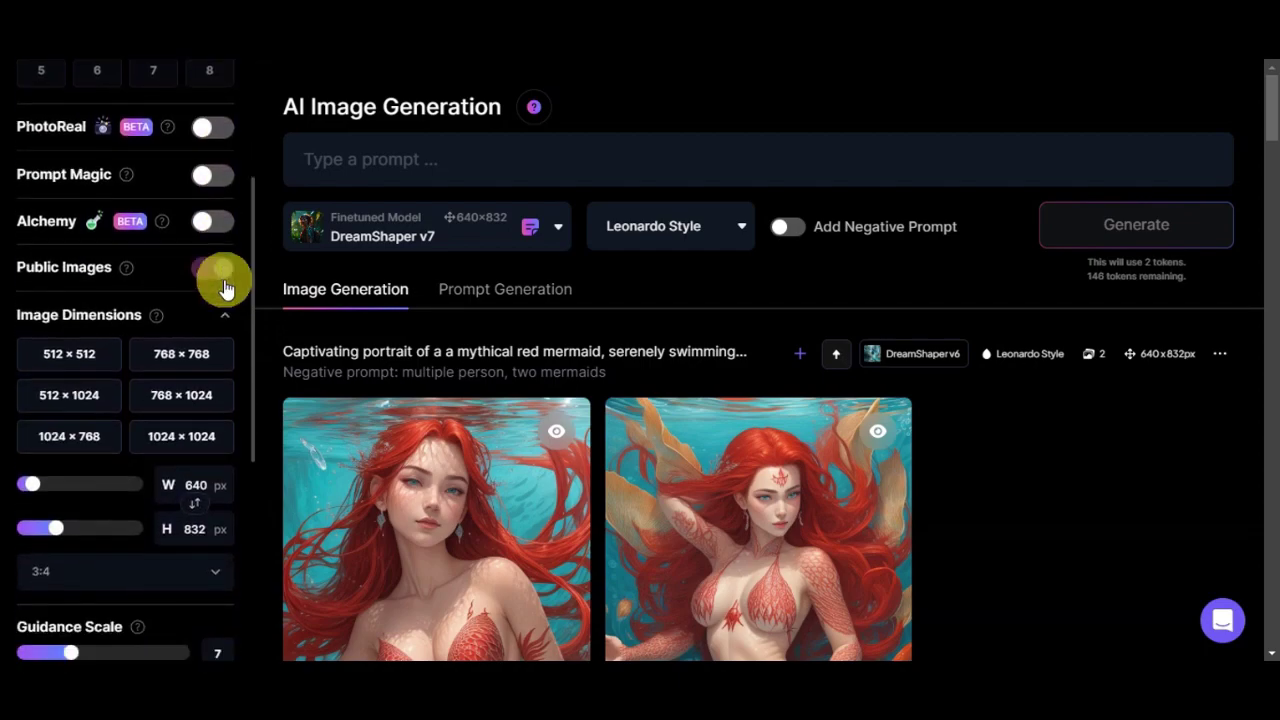
{"action": "scroll", "coordinate": [43, 366], "scroll_direction": "down", "scroll_amount": 4}
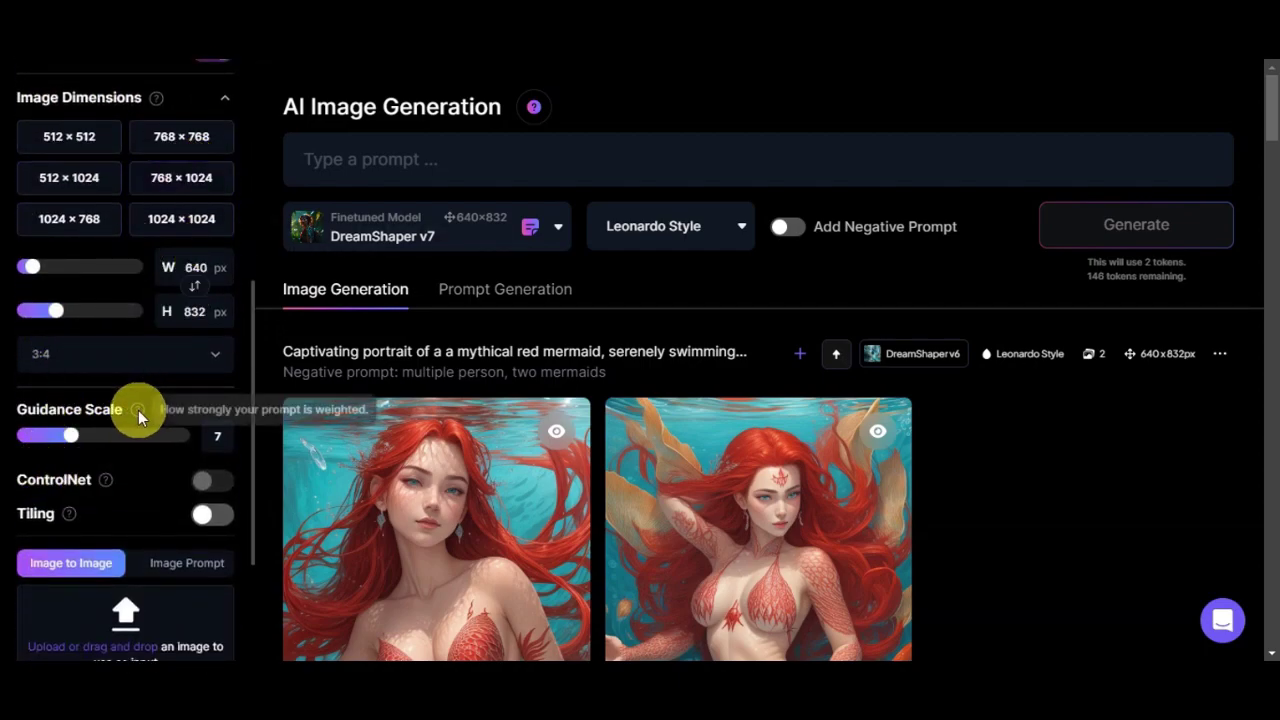
{"action": "scroll", "coordinate": [100, 473], "scroll_direction": "down", "scroll_amount": 1}
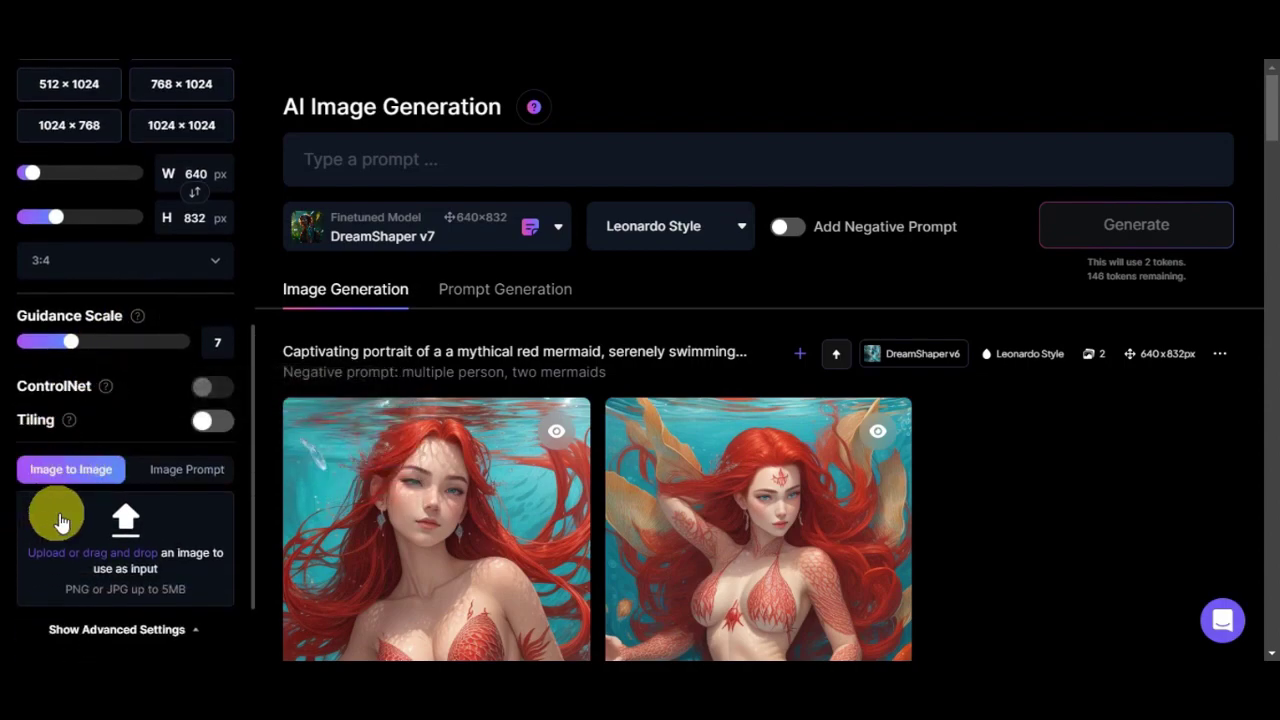
{"action": "scroll", "coordinate": [57, 514], "scroll_direction": "down", "scroll_amount": 1}
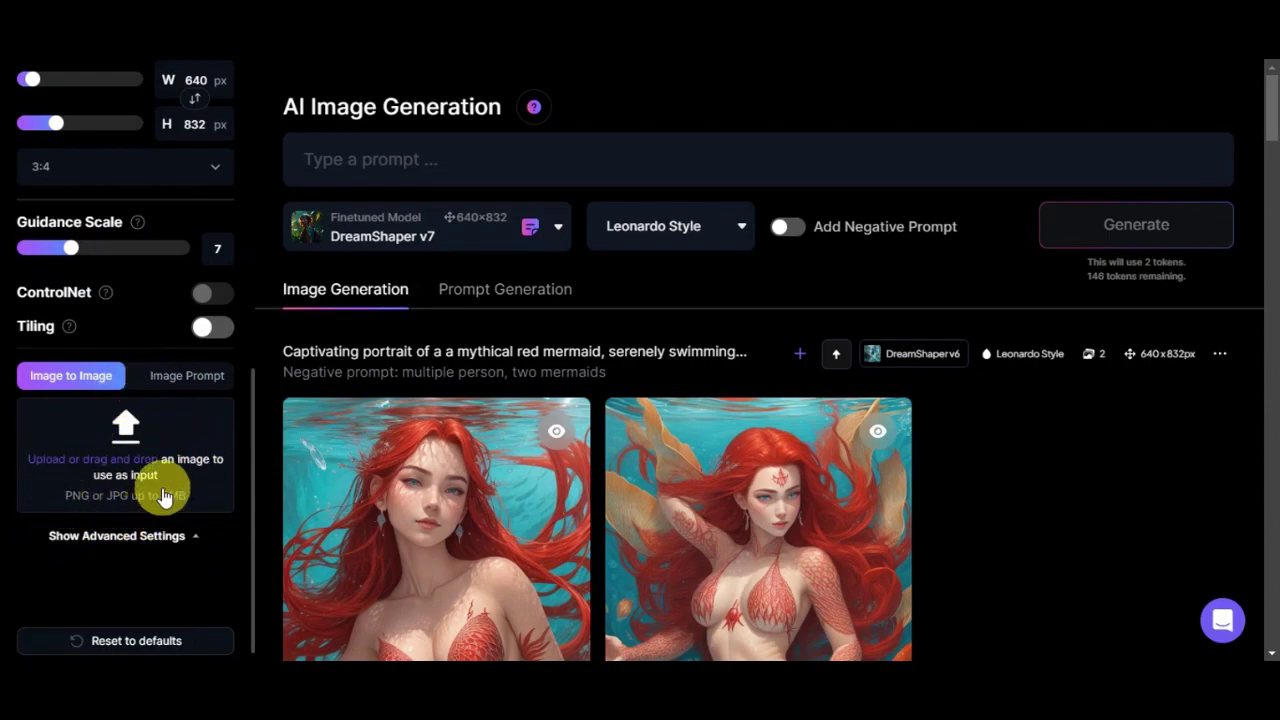
{"action": "scroll", "coordinate": [132, 593], "scroll_direction": "down", "scroll_amount": 1}
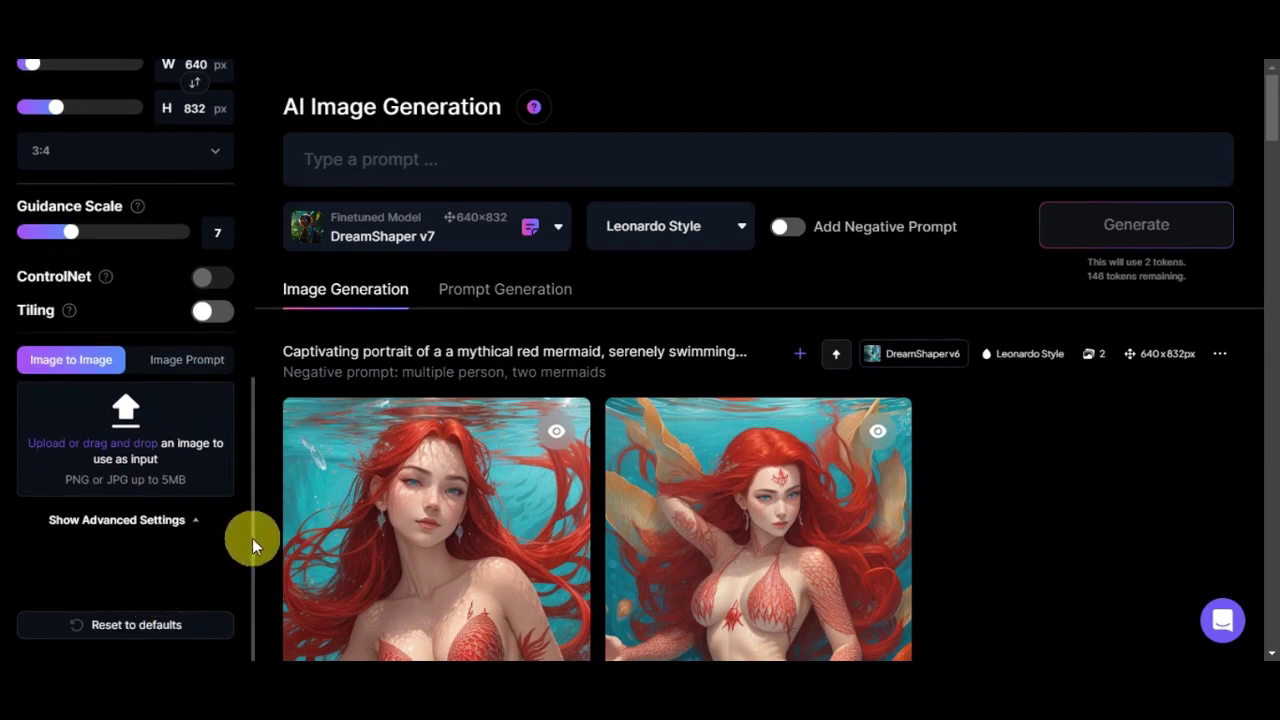
Paste 'cute fish for kids Coloring Book, black and white only, outlines, white background' as the prompt.
{"action": "left_click_drag", "start_coordinate": [252, 537], "coordinate": [316, 284]}
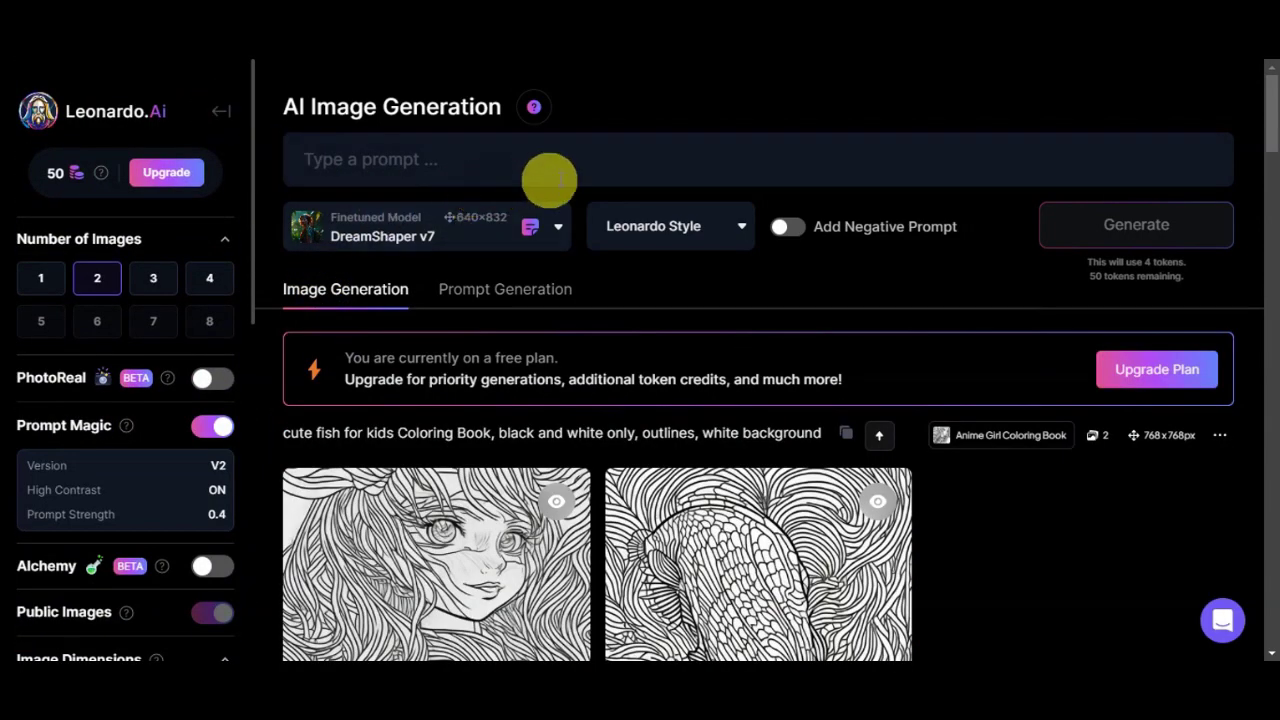
{"action": "left_click", "coordinate": [468, 167]}
{"action": "type", "text": "cute fish for kids Coloring Book, black and white only, outlines, white background"}
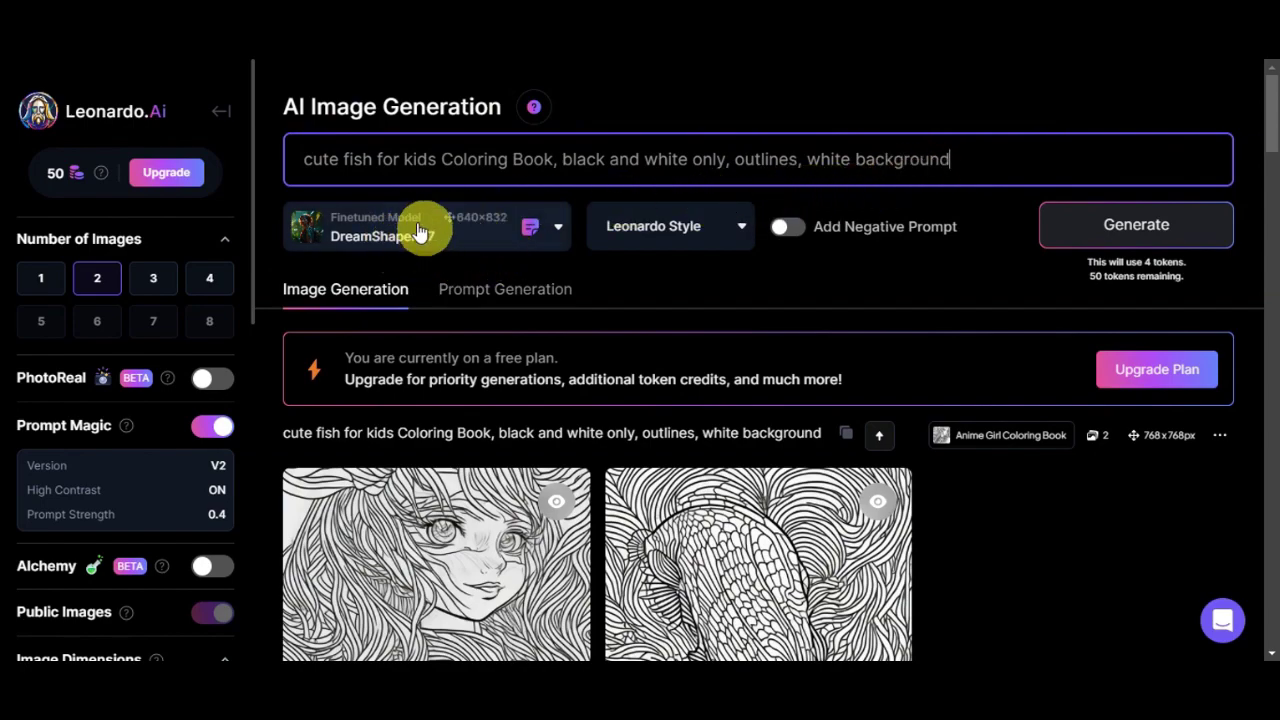
Open the custom model picker and browse the Community Models tab.
{"action": "left_click", "coordinate": [557, 235]}
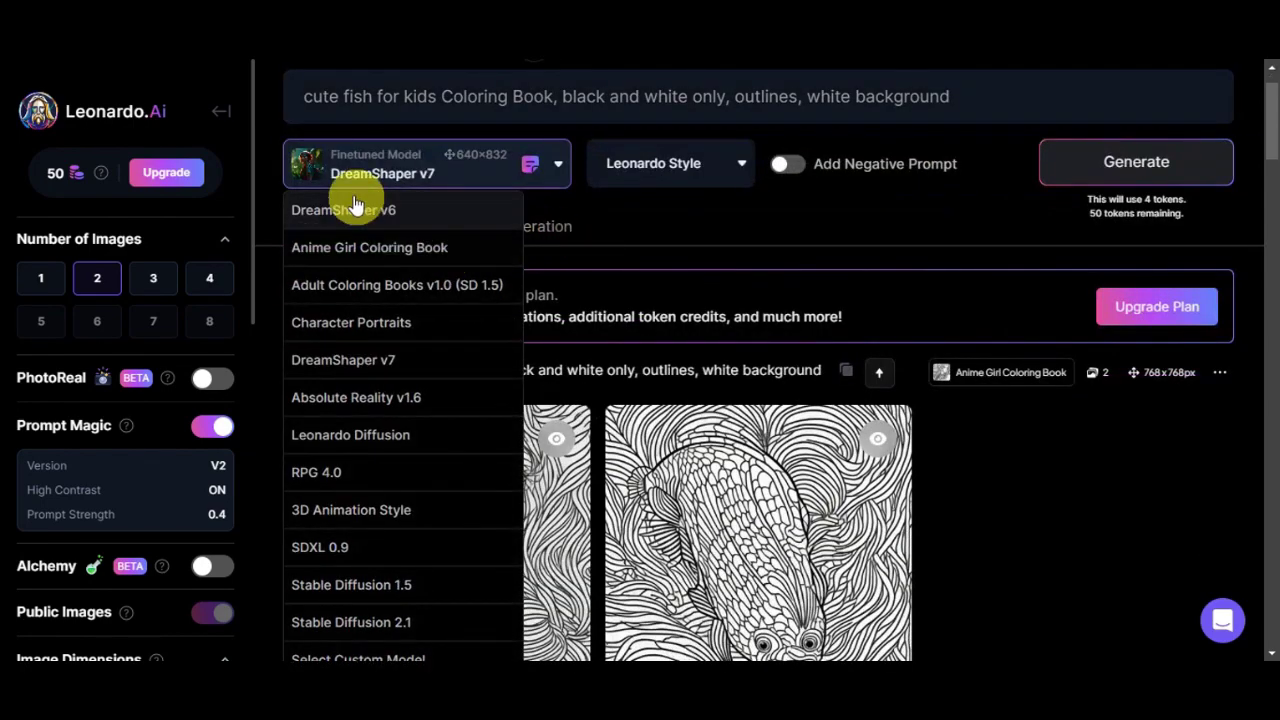
{"action": "scroll", "coordinate": [433, 330], "scroll_direction": "down", "scroll_amount": 5}
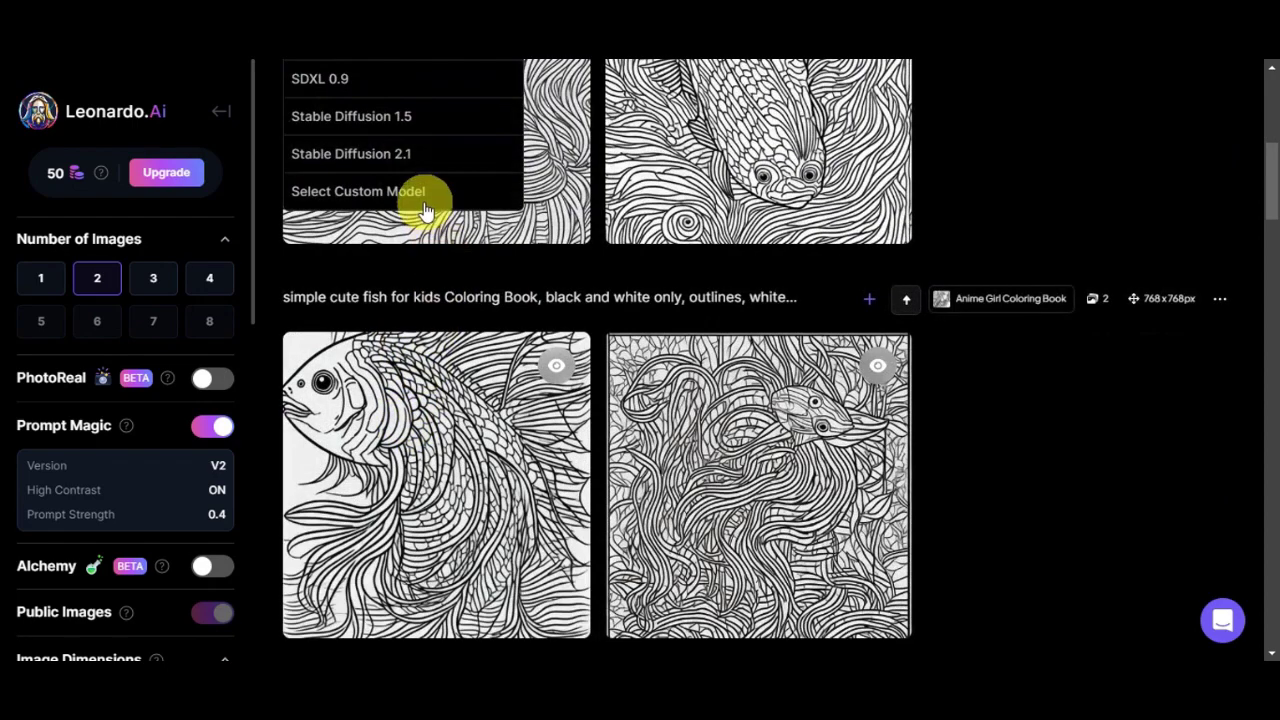
{"action": "left_click", "coordinate": [408, 213]}
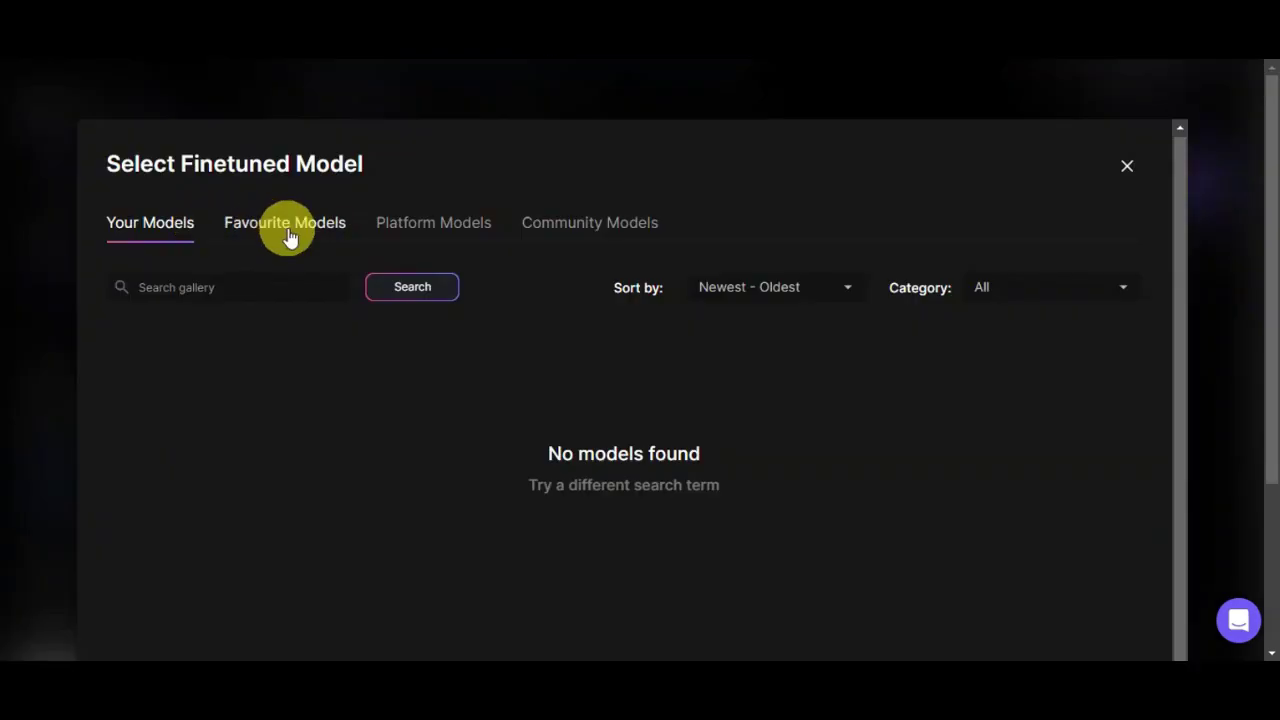
{"action": "left_click", "coordinate": [550, 226]}
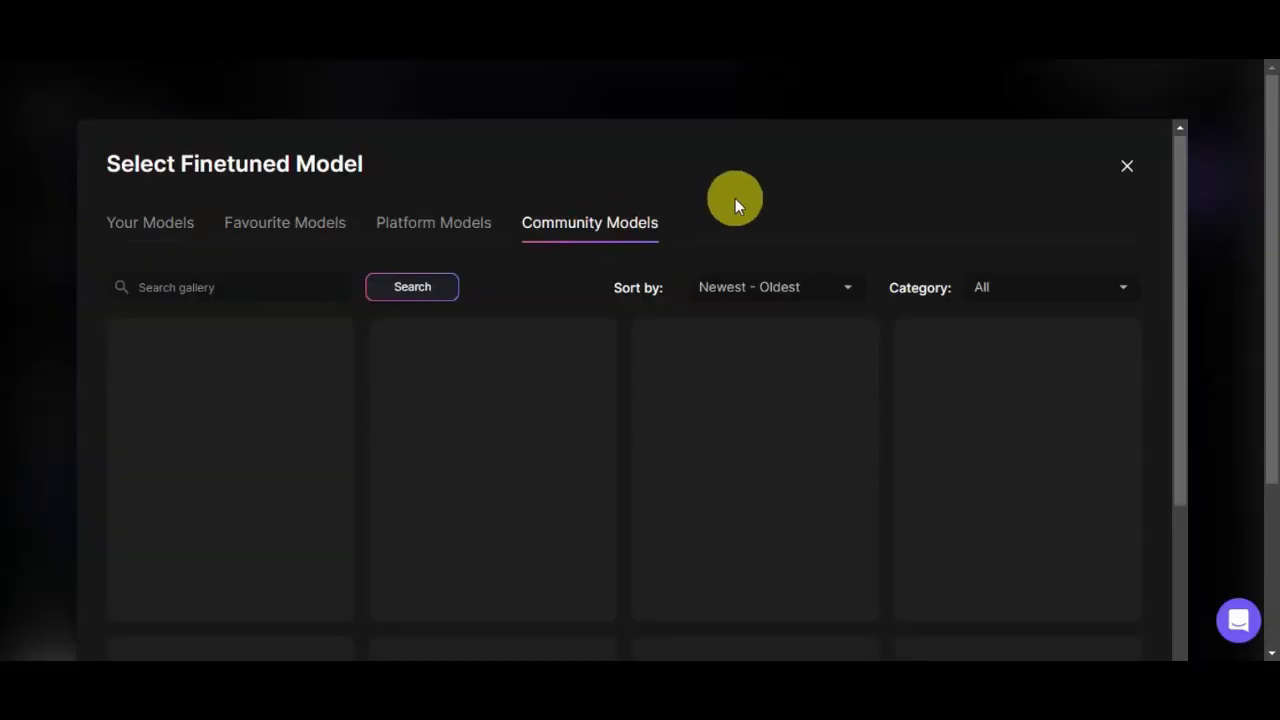
{"action": "scroll", "coordinate": [409, 371], "scroll_direction": "down", "scroll_amount": 1}
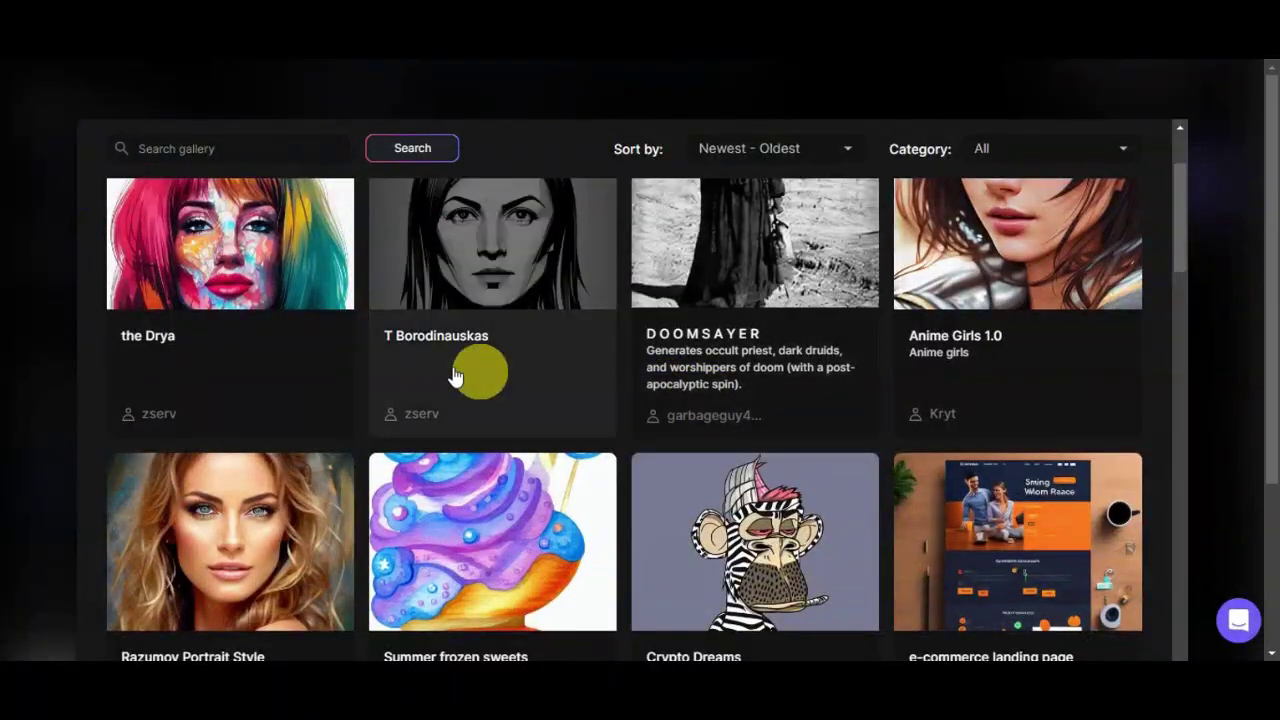
{"action": "scroll", "coordinate": [1012, 365], "scroll_direction": "down", "scroll_amount": 5}
{"action": "scroll", "coordinate": [1008, 385], "scroll_direction": "down", "scroll_amount": 5}
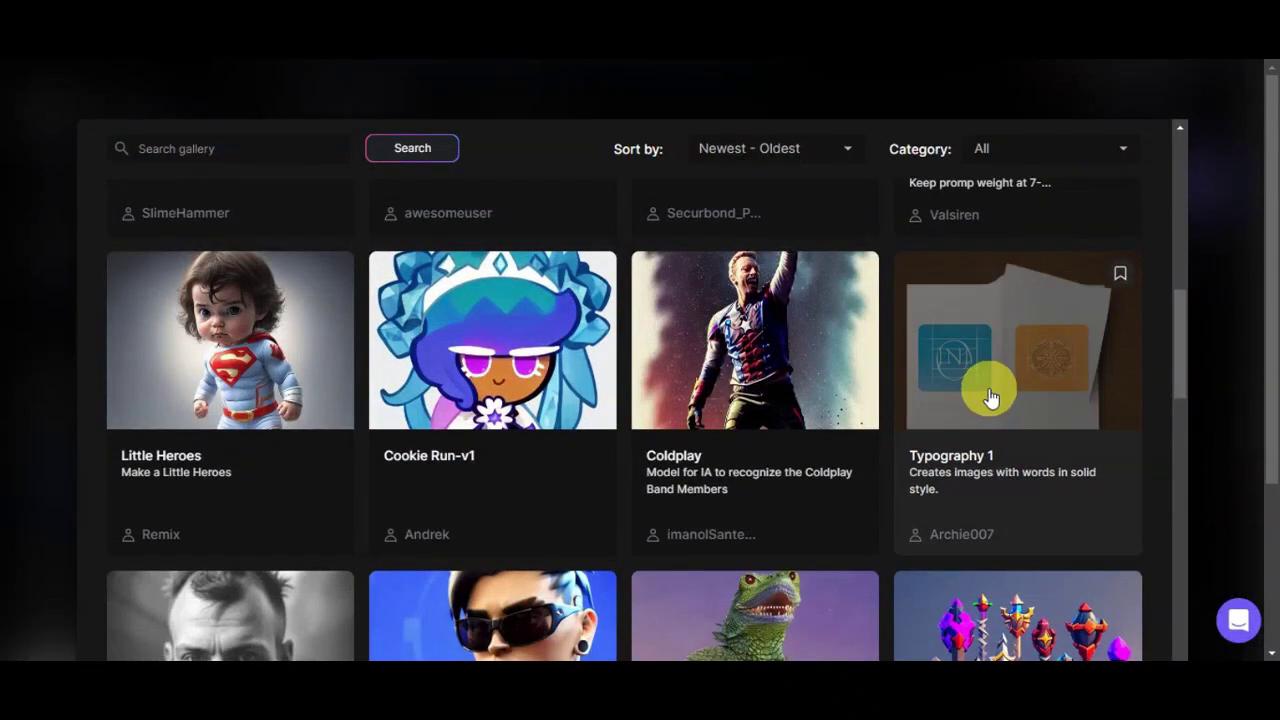
{"action": "scroll", "coordinate": [1000, 395], "scroll_direction": "up", "scroll_amount": 8}
{"action": "scroll", "coordinate": [997, 390], "scroll_direction": "up", "scroll_amount": 5}
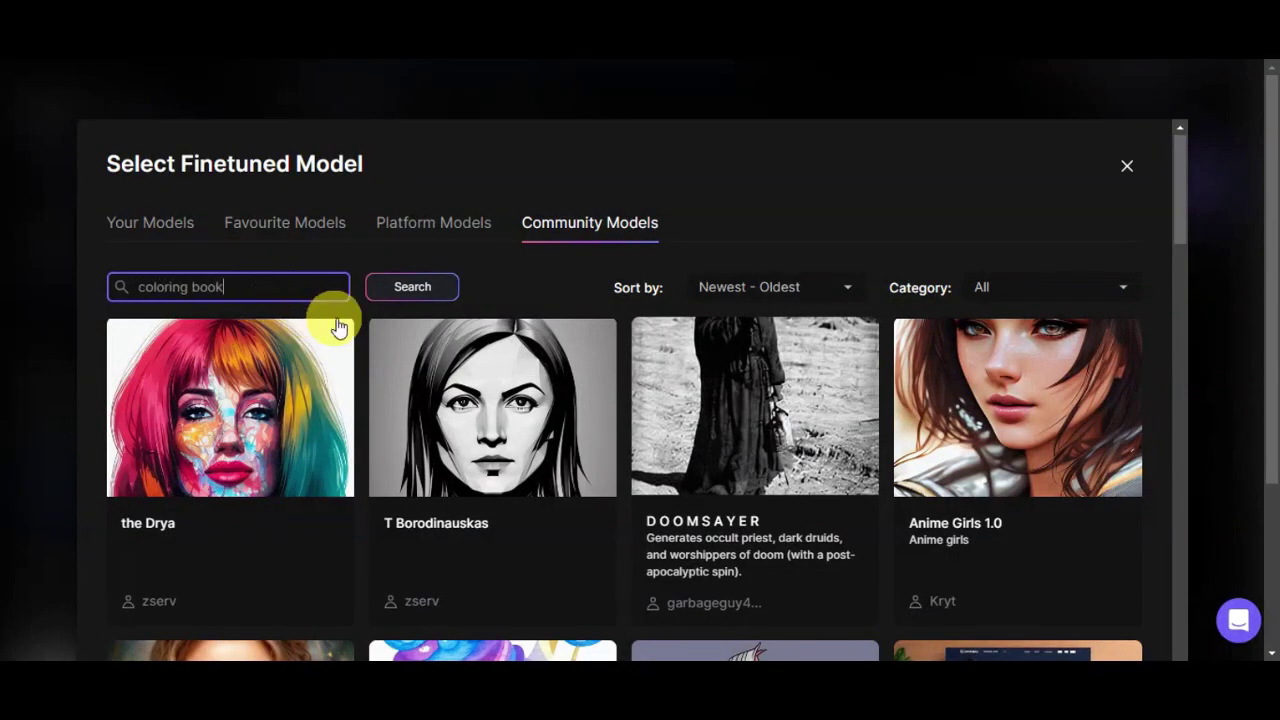
Search community models for 'coloring book' and open Anime Girl Coloring Book's details.
{"action": "left_click", "coordinate": [373, 295]}
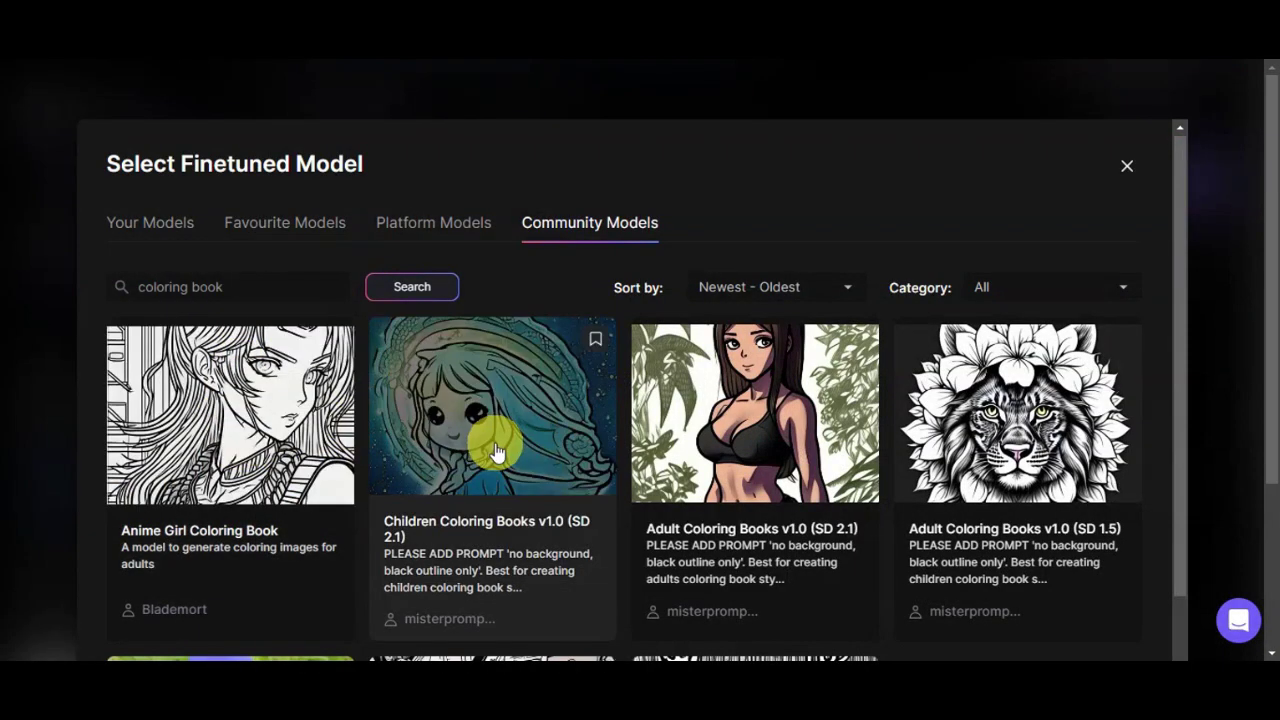
{"action": "scroll", "coordinate": [500, 443], "scroll_direction": "down", "scroll_amount": 3}
{"action": "scroll", "coordinate": [468, 571], "scroll_direction": "down", "scroll_amount": 1}
{"action": "scroll", "coordinate": [468, 571], "scroll_direction": "down", "scroll_amount": 1}
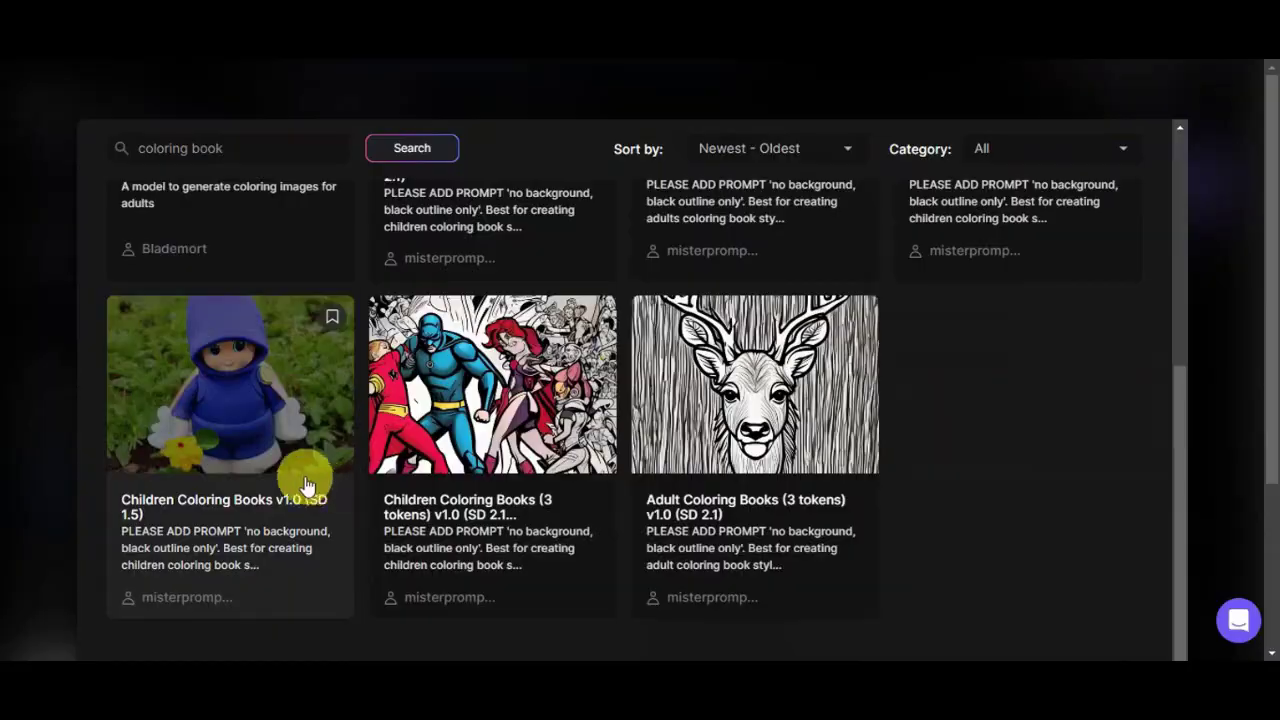
{"action": "scroll", "coordinate": [306, 471], "scroll_direction": "up", "scroll_amount": 5}
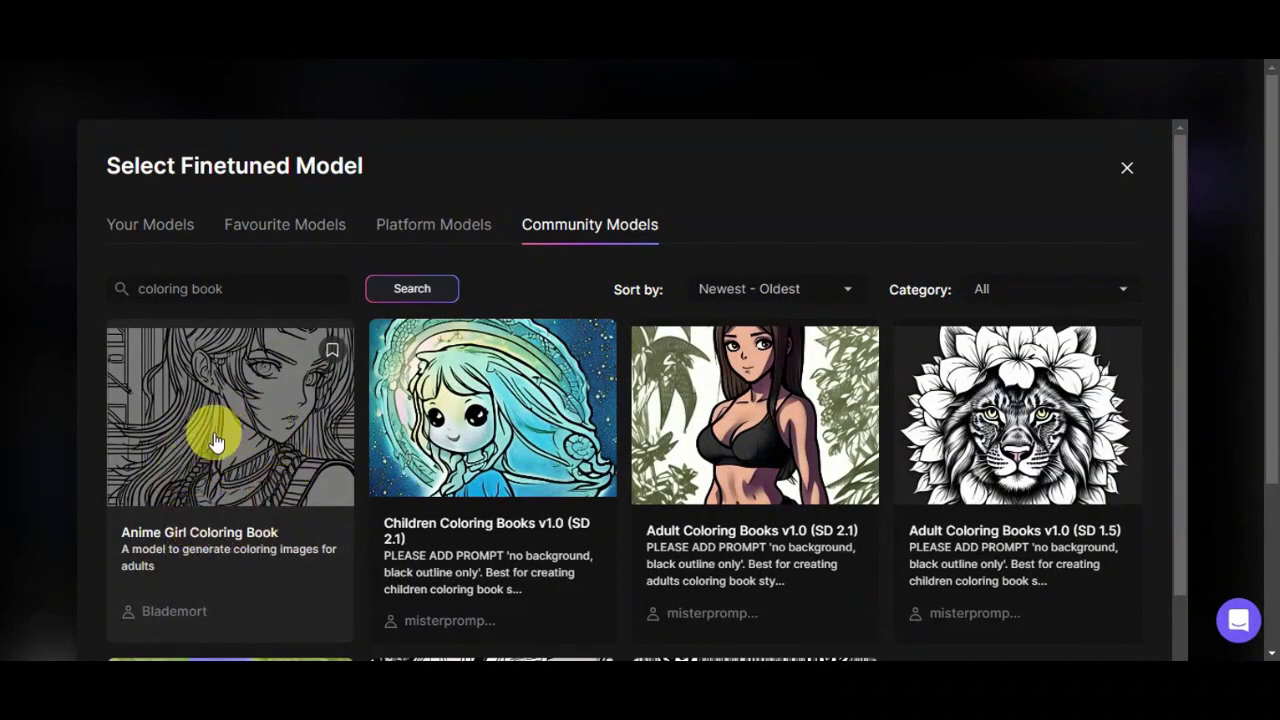
{"action": "left_click", "coordinate": [240, 437]}
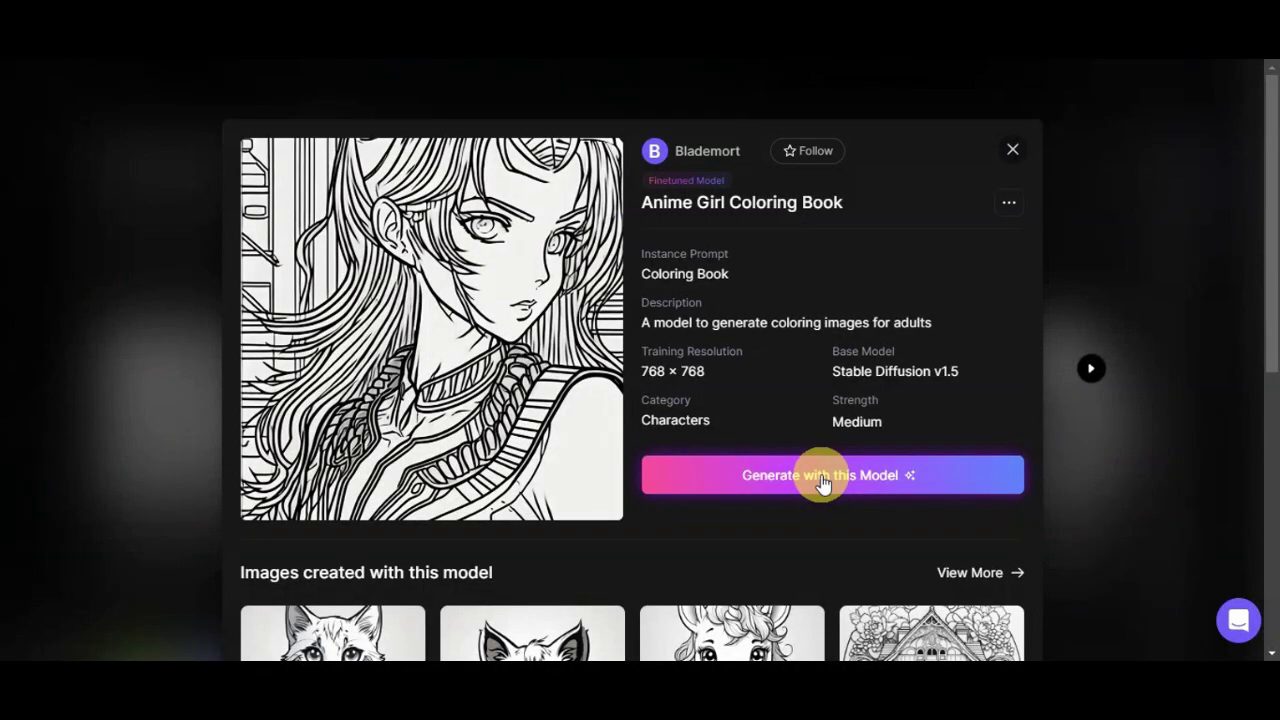
Generate fish coloring pages with the Anime Girl Coloring Book model.
{"action": "left_click", "coordinate": [820, 480]}
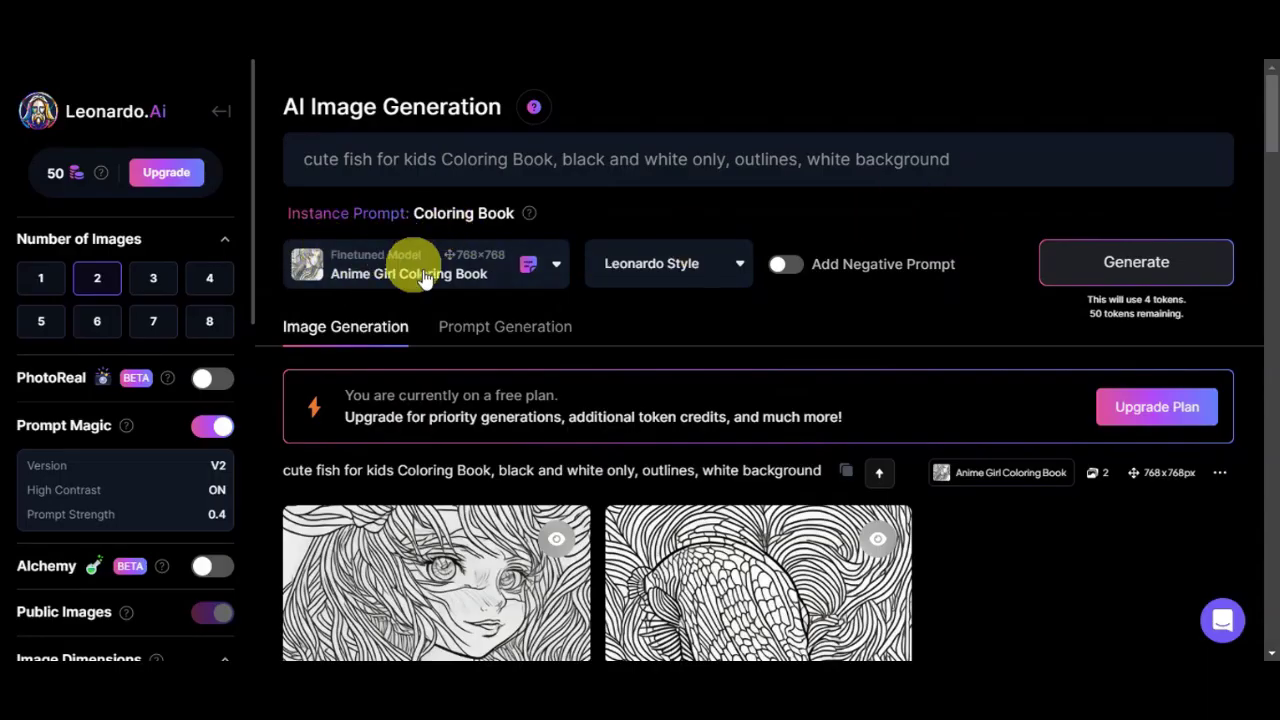
{"action": "left_click", "coordinate": [1183, 278]}
{"action": "scroll", "coordinate": [433, 460], "scroll_direction": "down", "scroll_amount": 2}
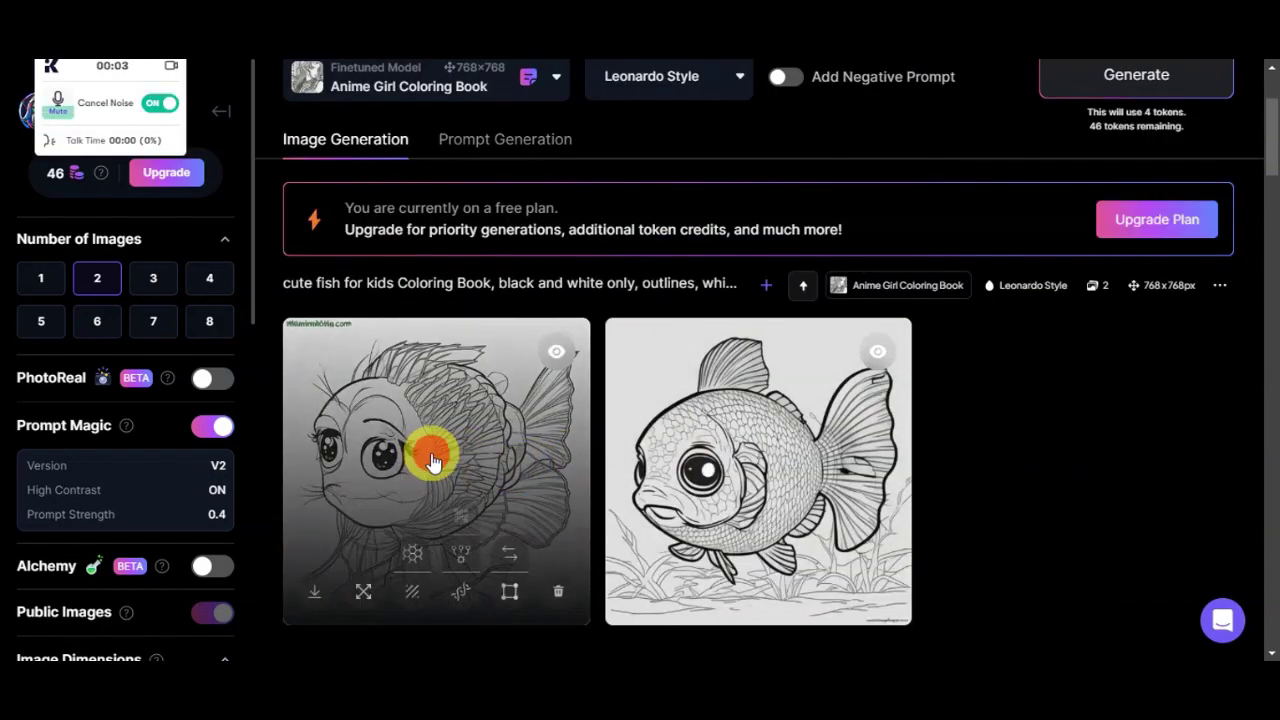
Download the second fish coloring page as a jpg from the enlarged view.
{"action": "left_click", "coordinate": [431, 460]}
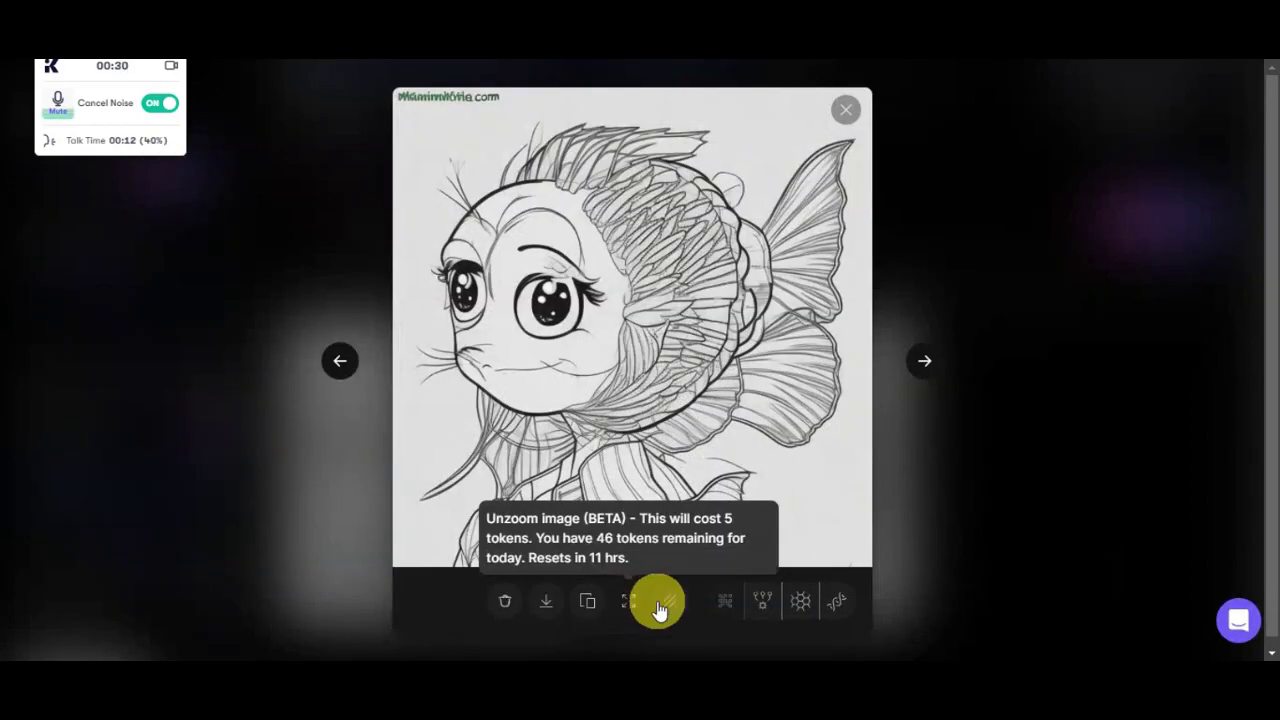
{"action": "left_click", "coordinate": [920, 361]}
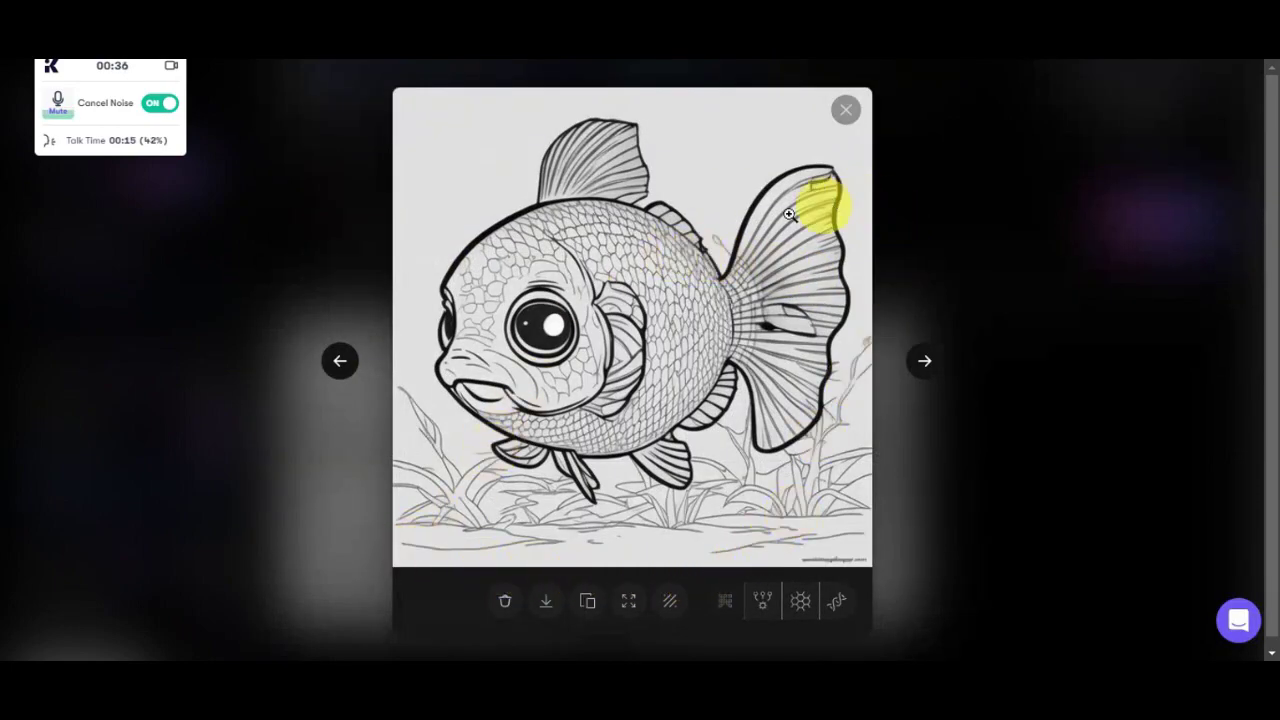
{"action": "left_click", "coordinate": [547, 601]}
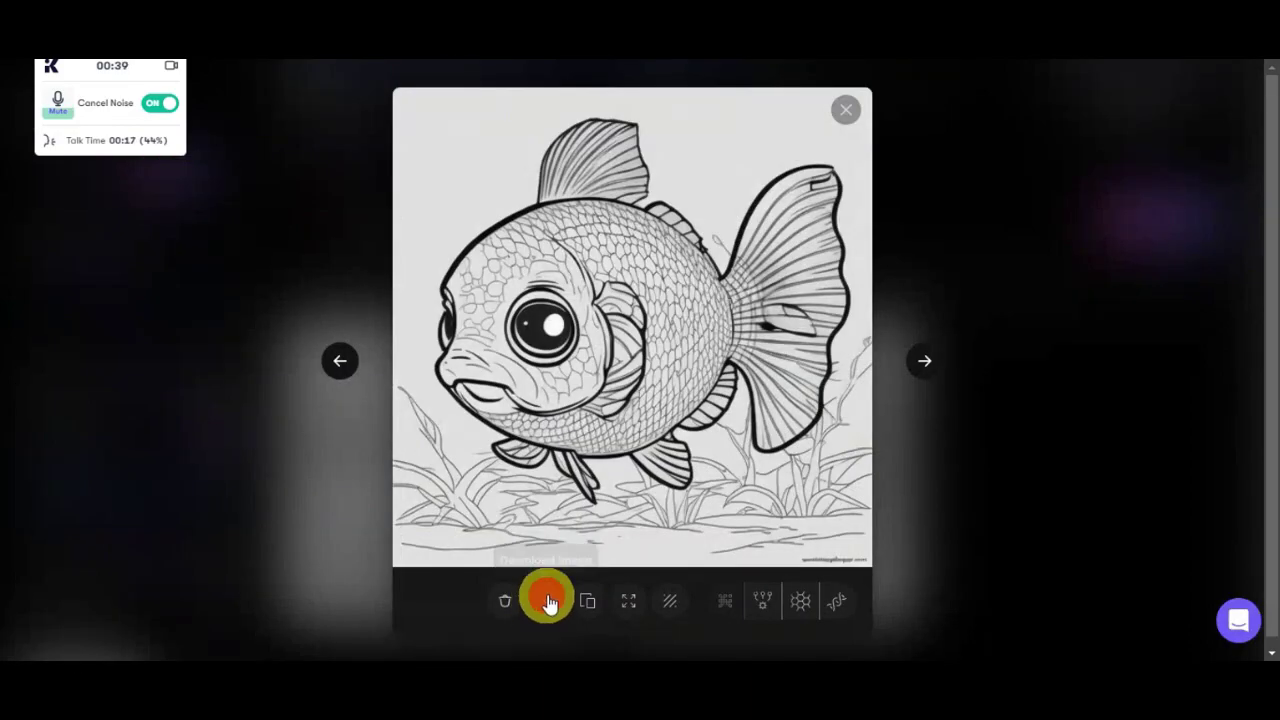
{"action": "left_click", "coordinate": [844, 120]}
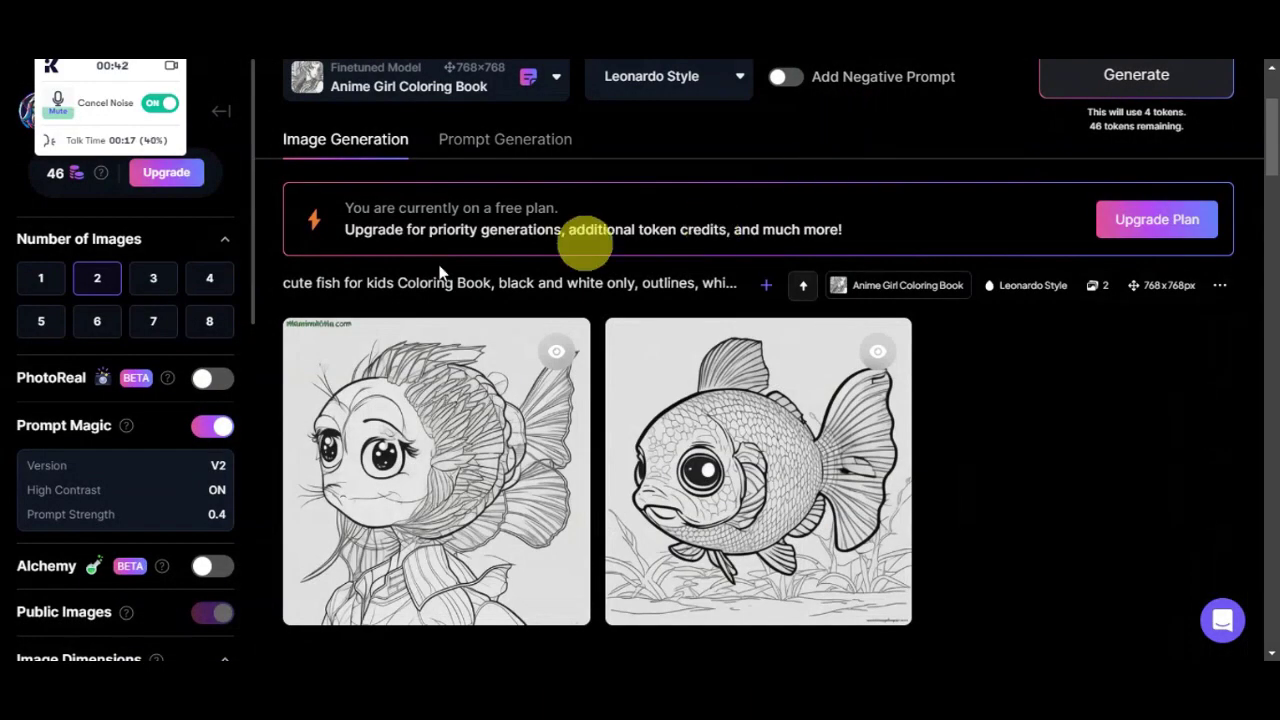
Regenerate the fish pages at Guidance Scale 9 with no style, then preview the first result.
{"action": "scroll", "coordinate": [60, 496], "scroll_direction": "down", "scroll_amount": 2}
{"action": "scroll", "coordinate": [62, 498], "scroll_direction": "down", "scroll_amount": 3}
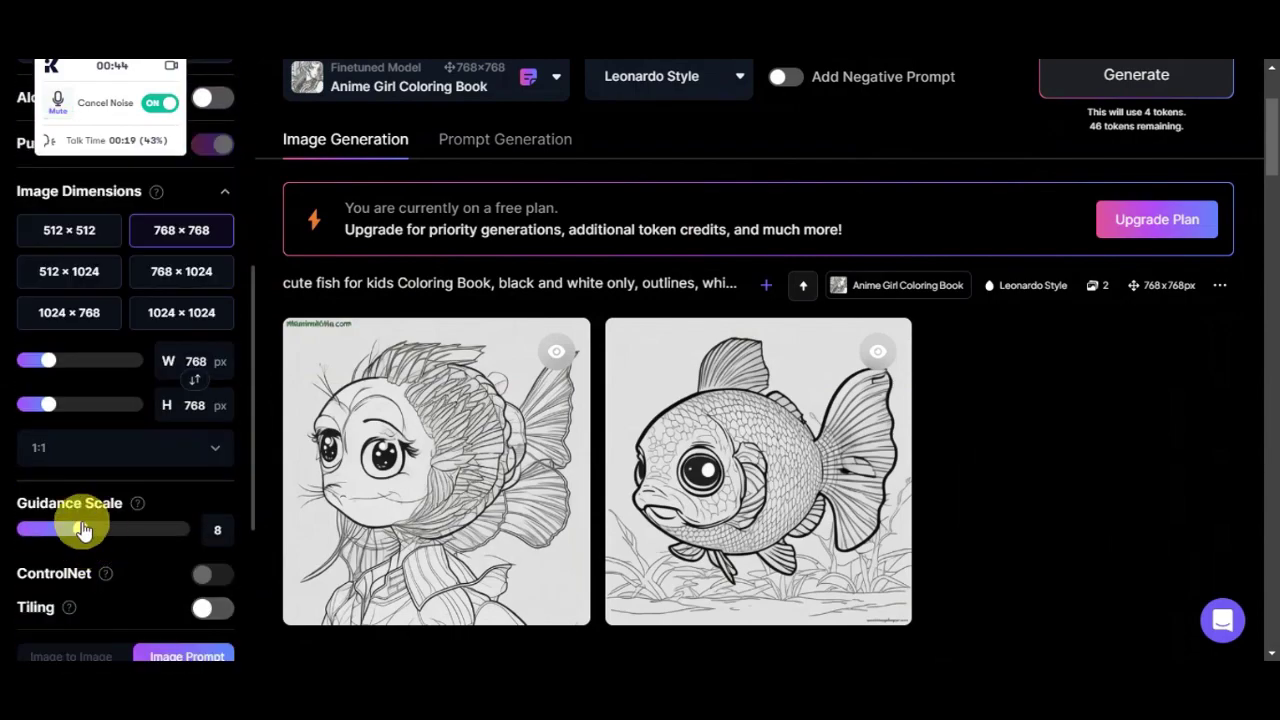
{"action": "left_click", "coordinate": [88, 537]}
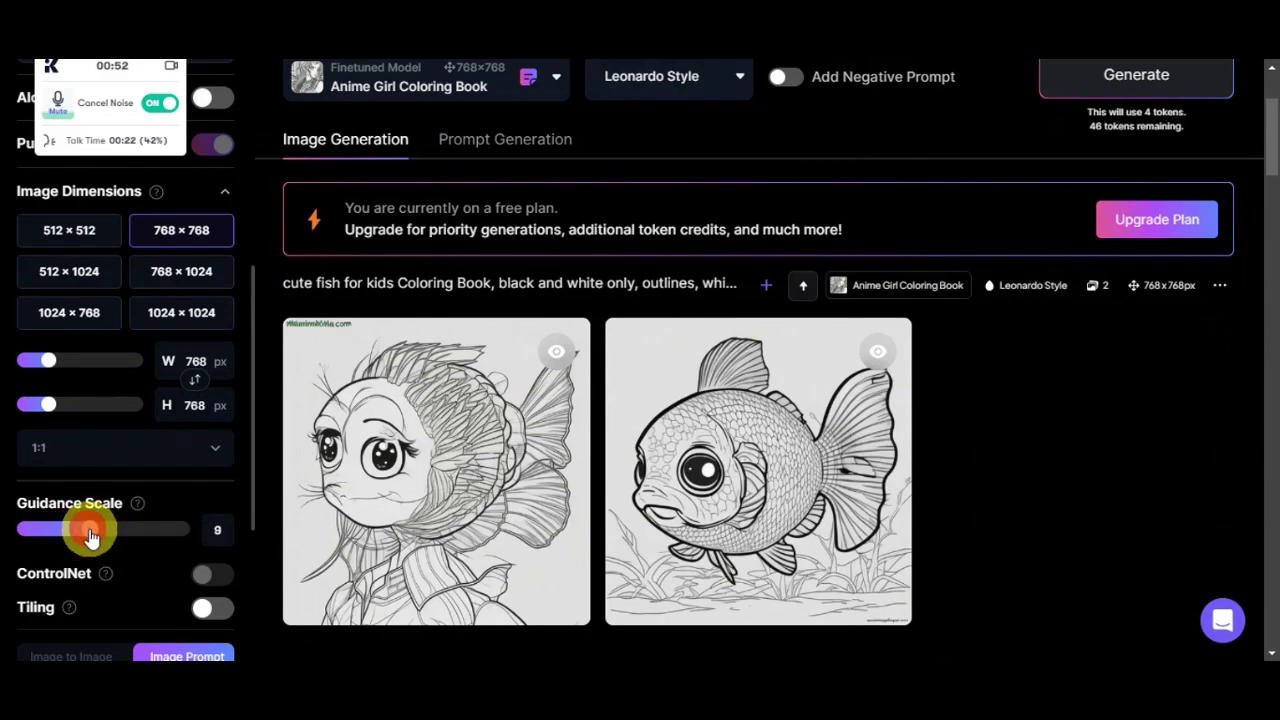
{"action": "scroll", "coordinate": [1109, 362], "scroll_direction": "up", "scroll_amount": 3}
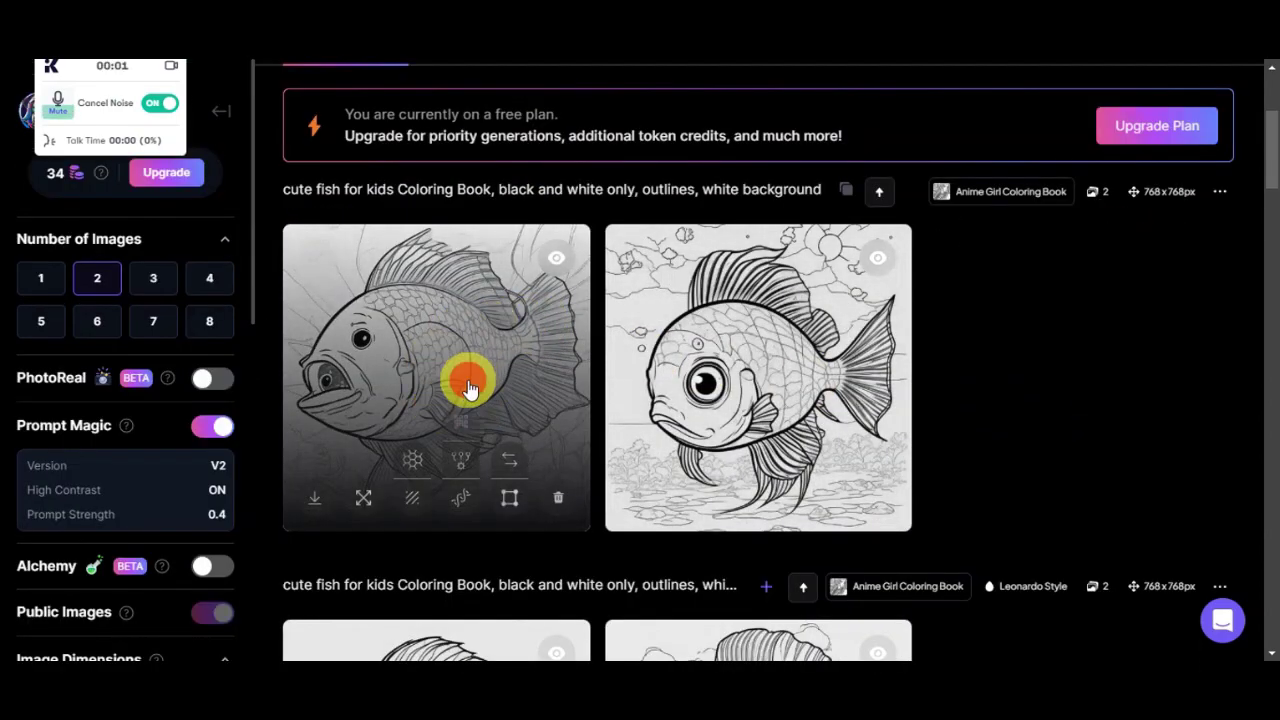
{"action": "left_click", "coordinate": [469, 389]}
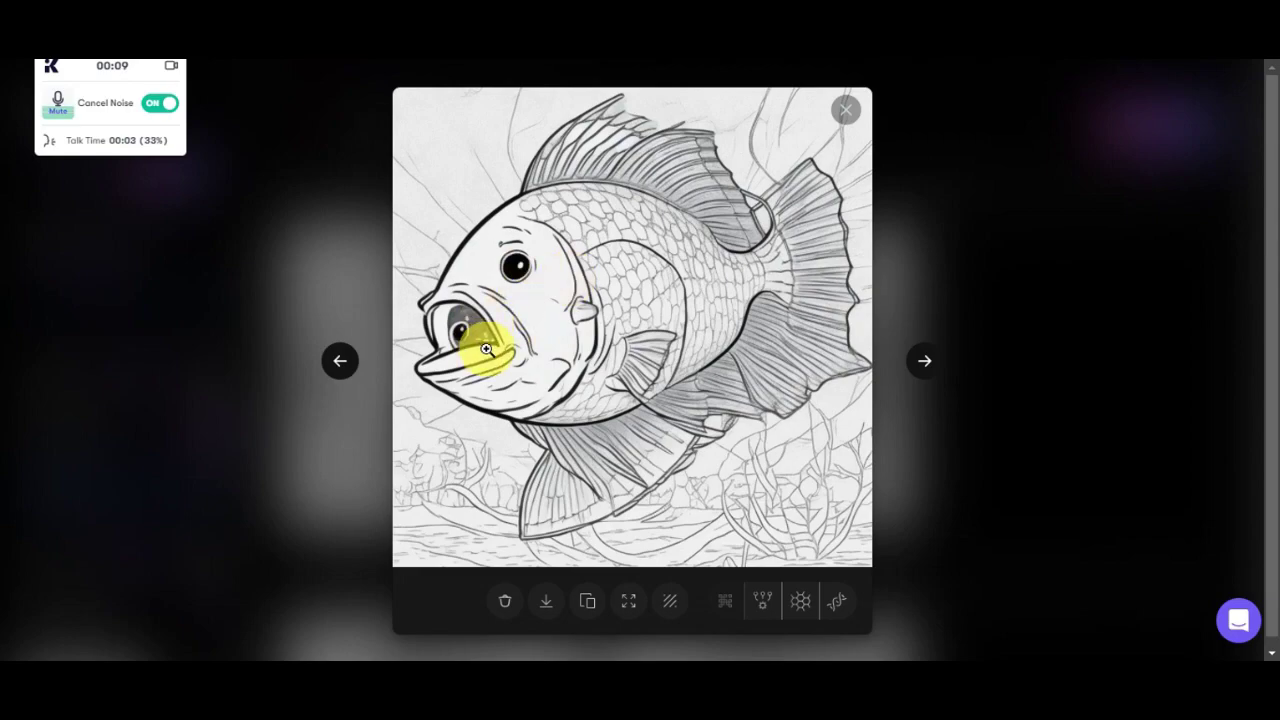
{"action": "key", "text": "Escape"}
Turn on Add Negative Prompt for the fish generation.
{"action": "left_click", "coordinate": [785, 265]}
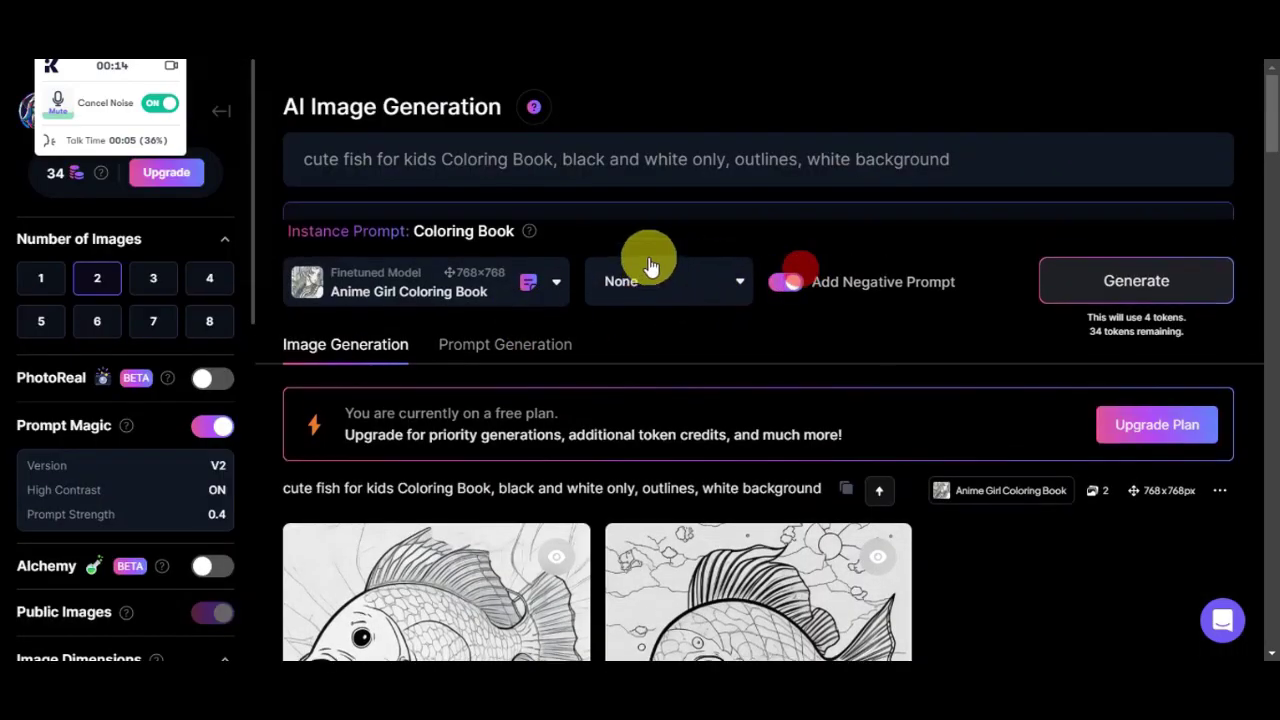
{"action": "scroll", "coordinate": [571, 334], "scroll_direction": "down", "scroll_amount": 2}
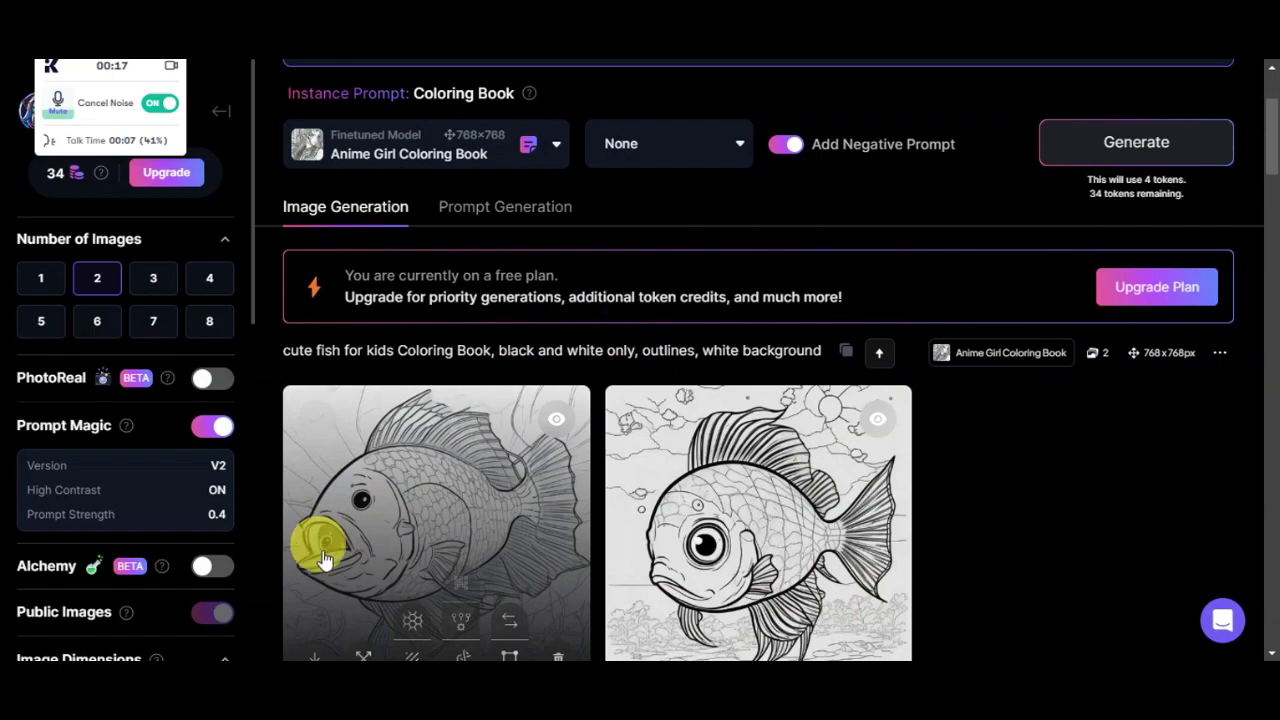
{"action": "scroll", "coordinate": [394, 500], "scroll_direction": "up", "scroll_amount": 2}
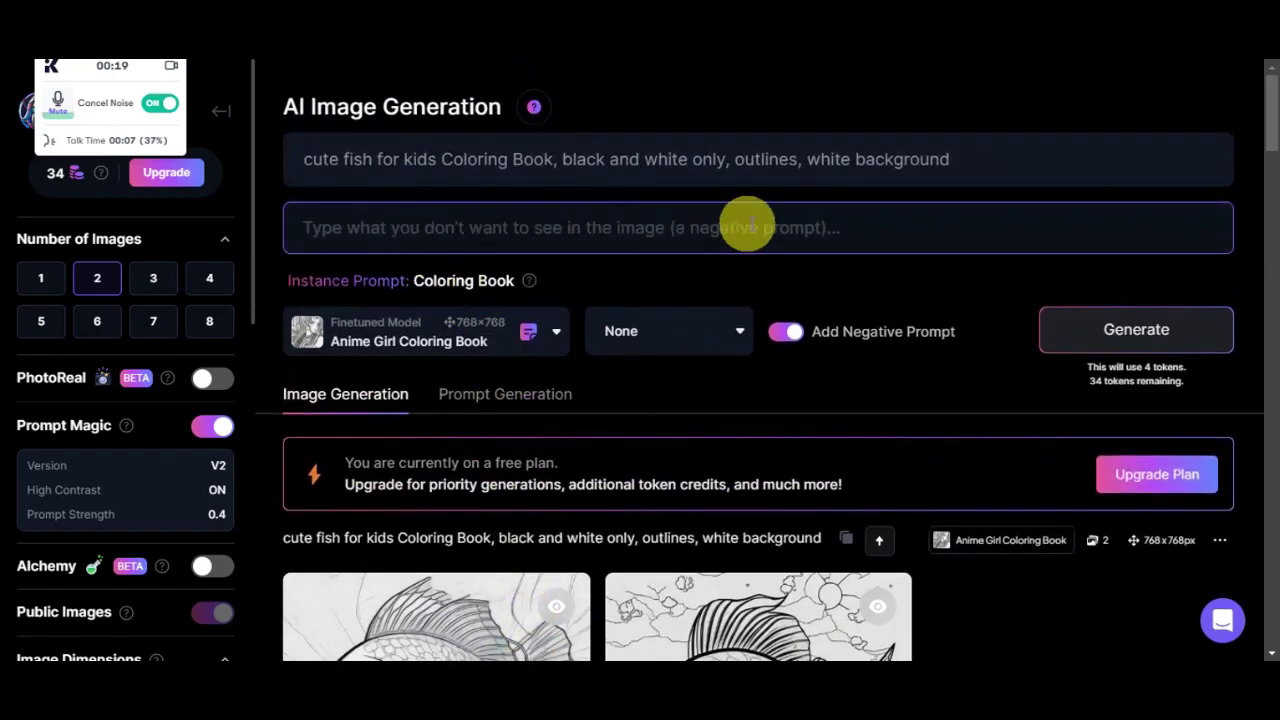
Preview the second new fish coloring page enlarged, then close it.
{"action": "scroll", "coordinate": [749, 220], "scroll_direction": "down", "scroll_amount": 2}
{"action": "scroll", "coordinate": [780, 300], "scroll_direction": "down", "scroll_amount": 1}
{"action": "left_click", "coordinate": [777, 423]}
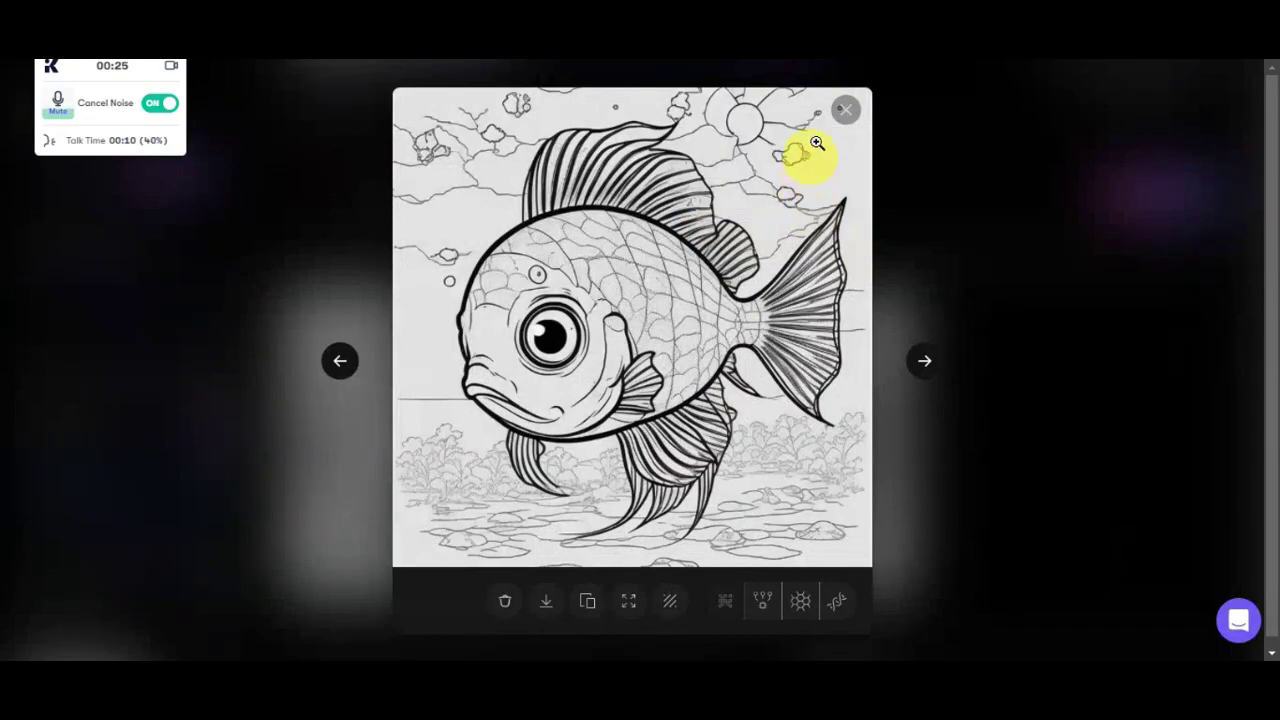
{"action": "left_click", "coordinate": [843, 112]}
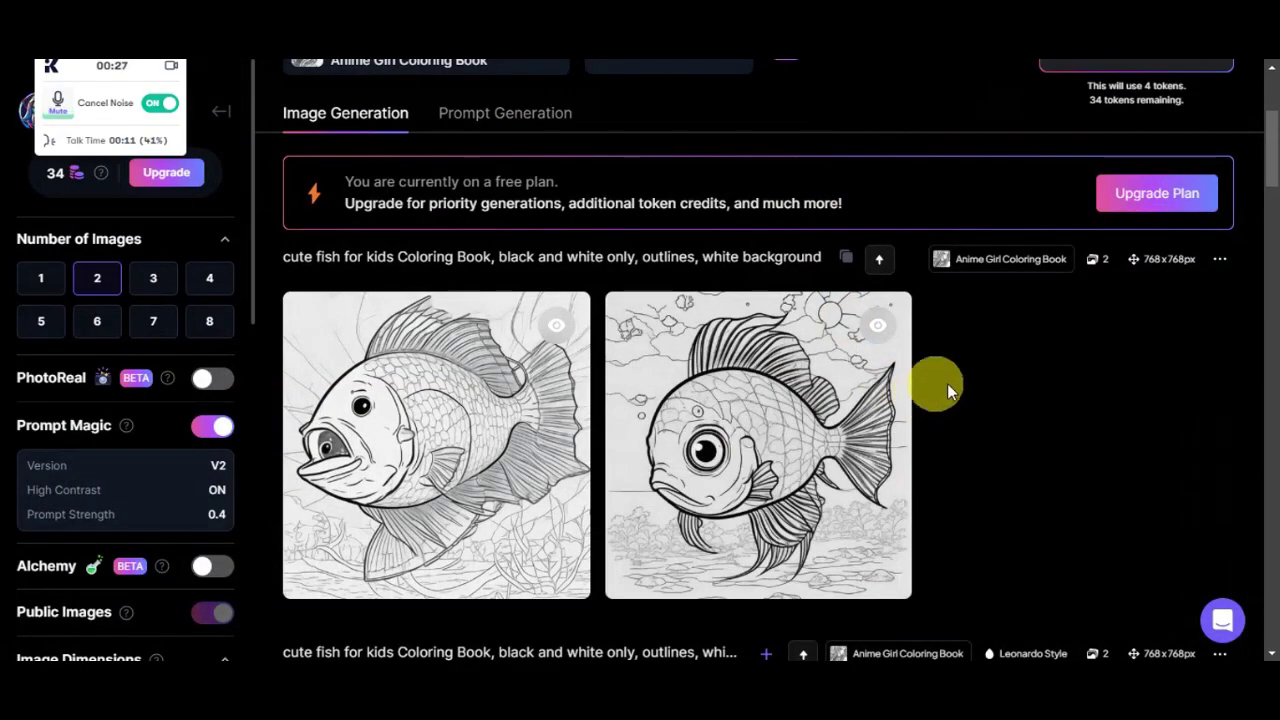
{"action": "scroll", "coordinate": [966, 413], "scroll_direction": "up", "scroll_amount": 5}
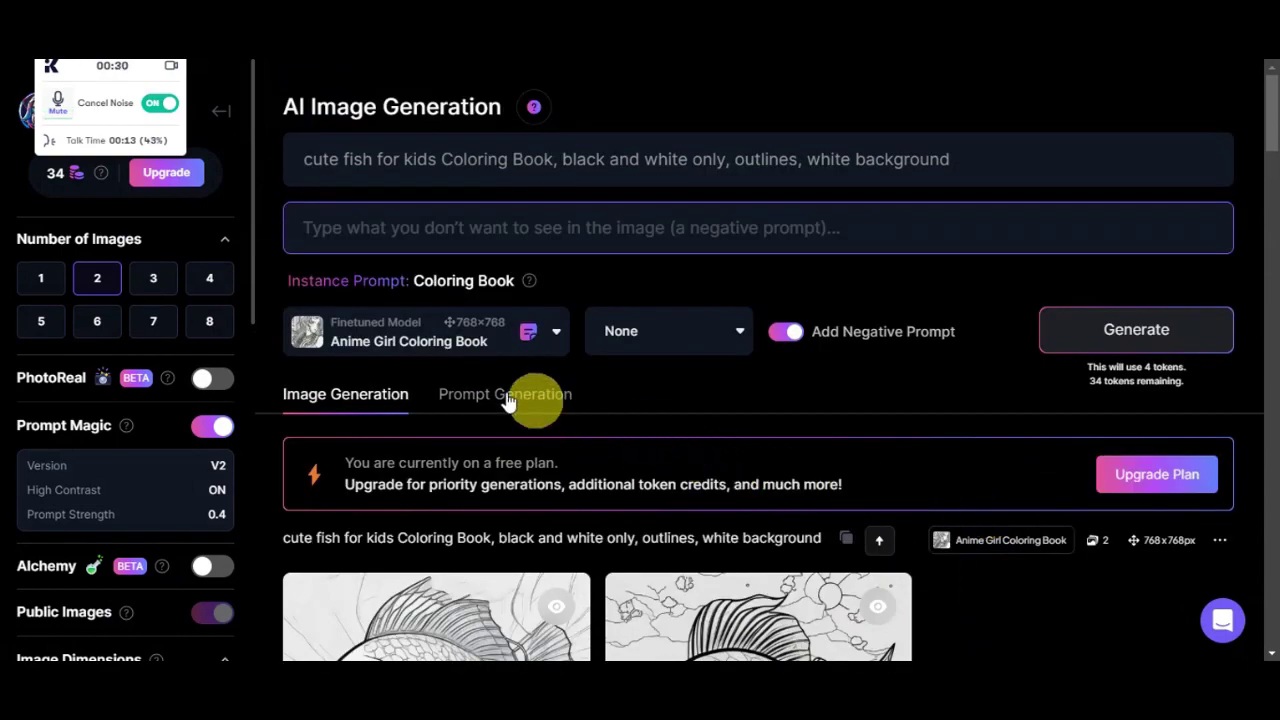
Browse the Prompt Generation idea tool, then return to Image Generation.
{"action": "left_click", "coordinate": [514, 402]}
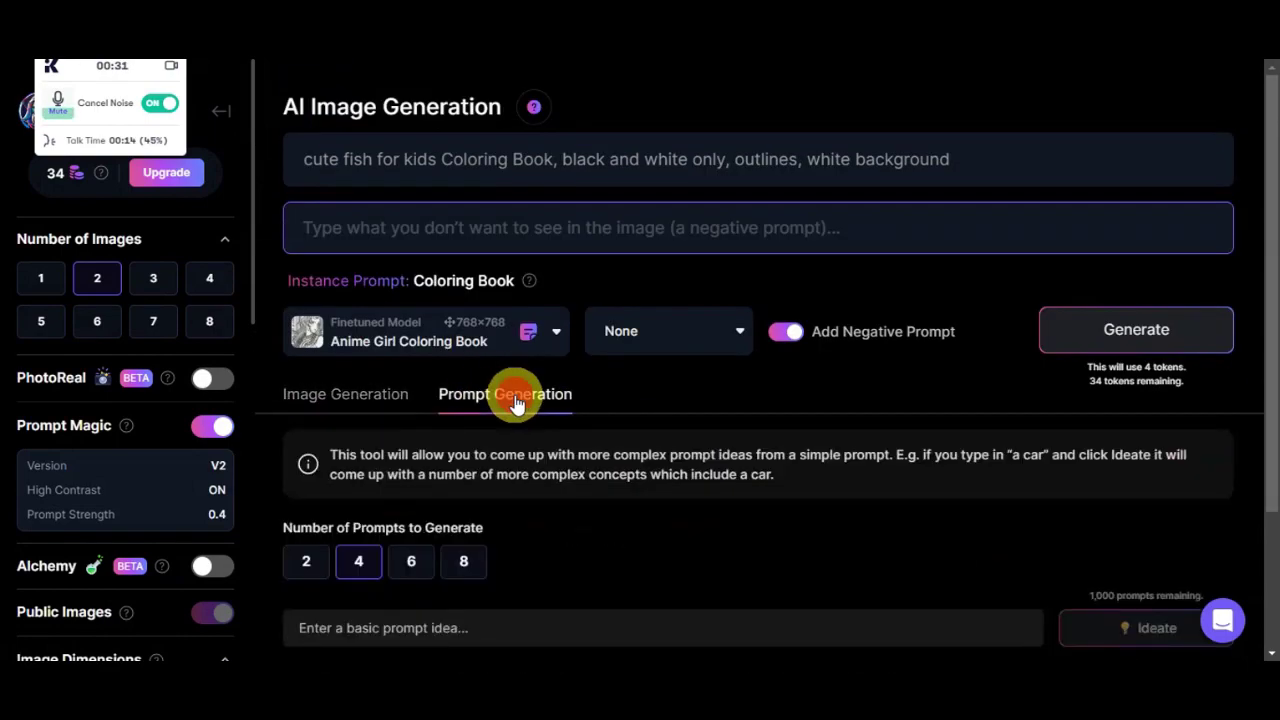
{"action": "scroll", "coordinate": [615, 385], "scroll_direction": "down", "scroll_amount": 3}
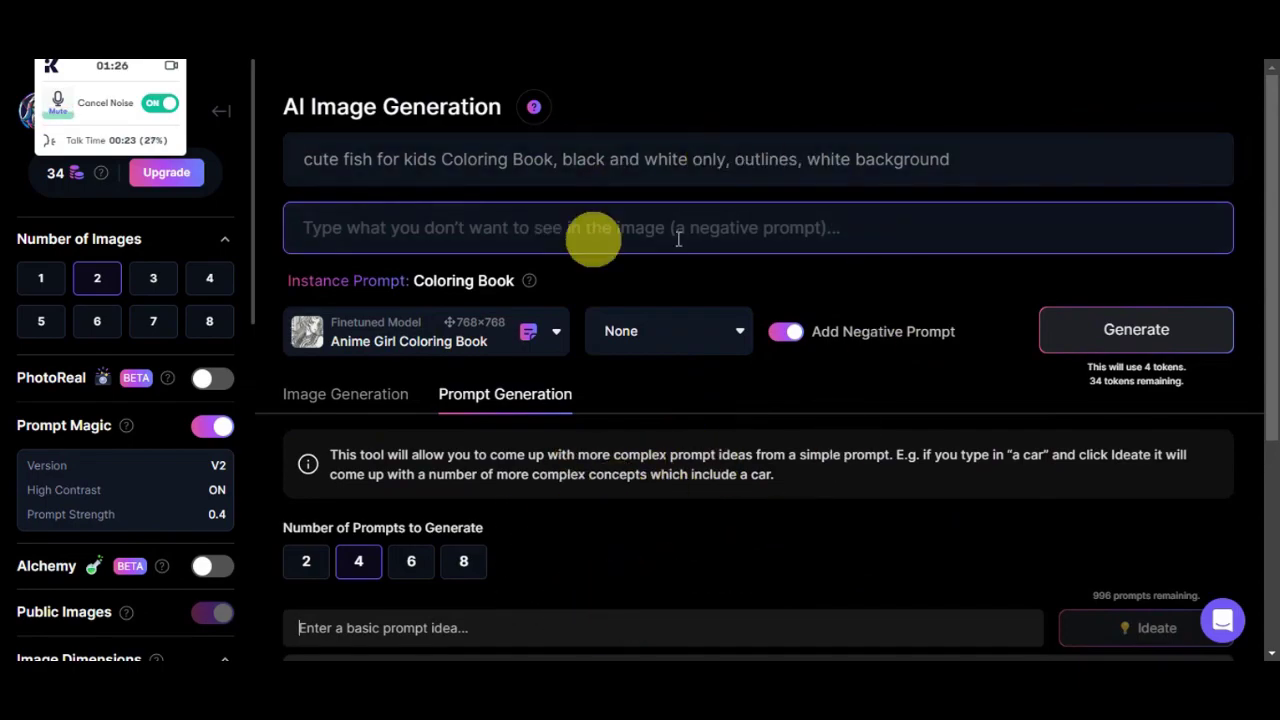
{"action": "left_click", "coordinate": [345, 400]}
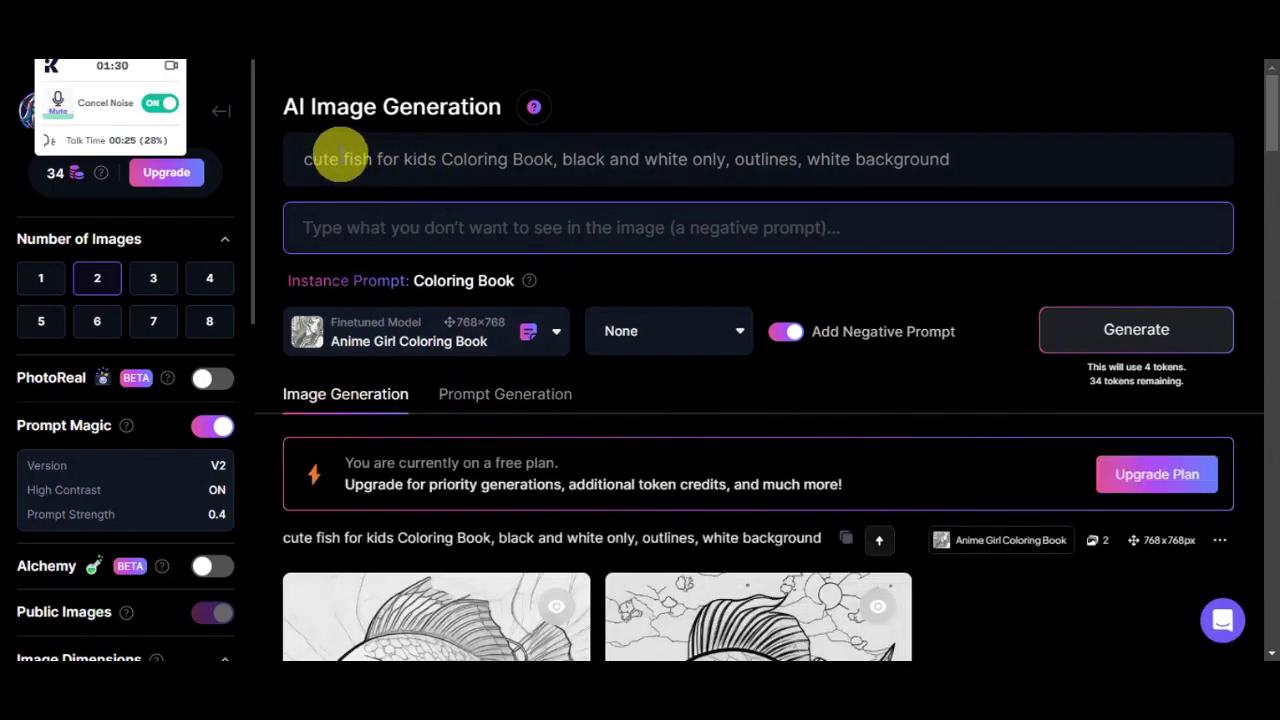
Change the prompt subject from fish to sunflower and generate two pages.
{"action": "left_click", "coordinate": [350, 160]}
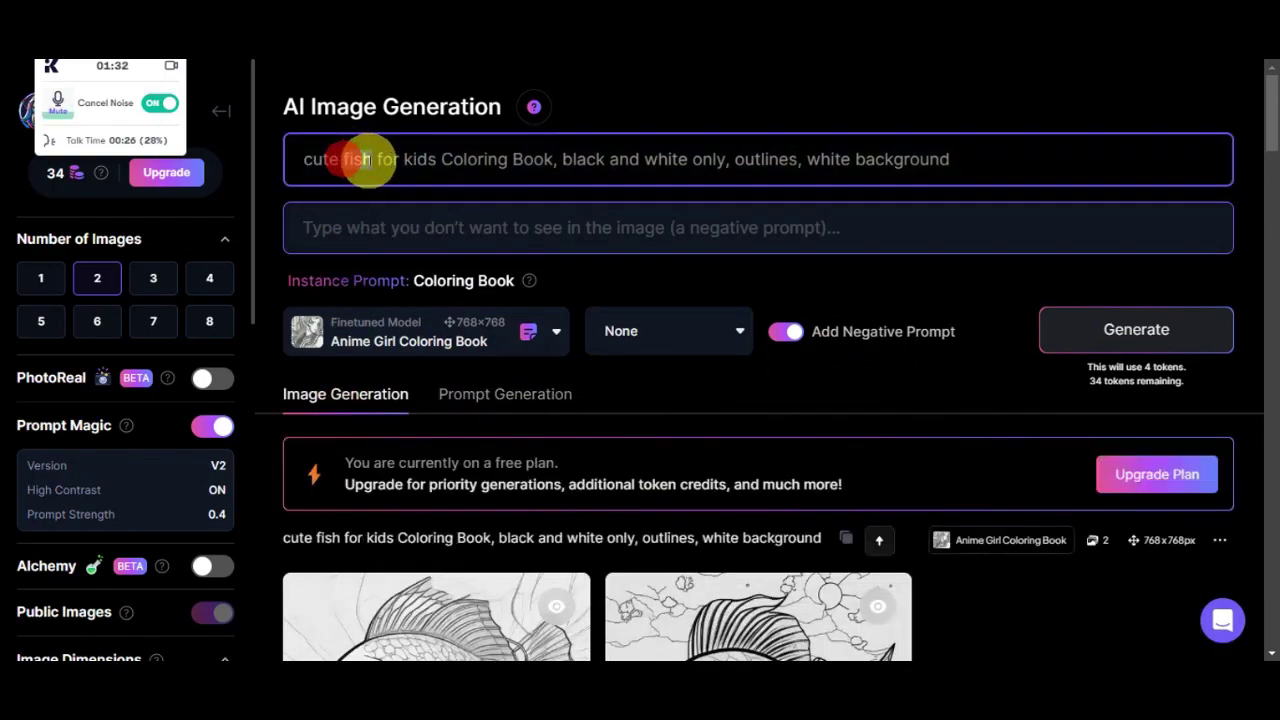
{"action": "type", "text": "flower"}
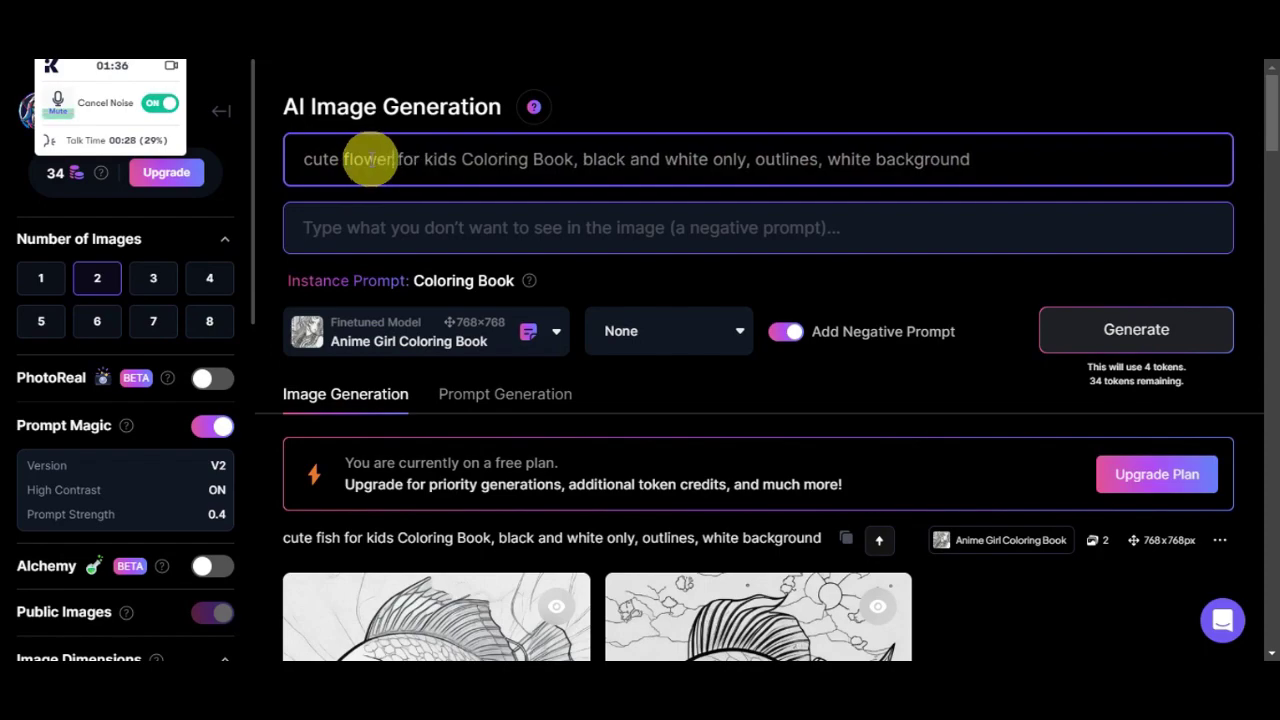
{"action": "left_click", "coordinate": [344, 160]}
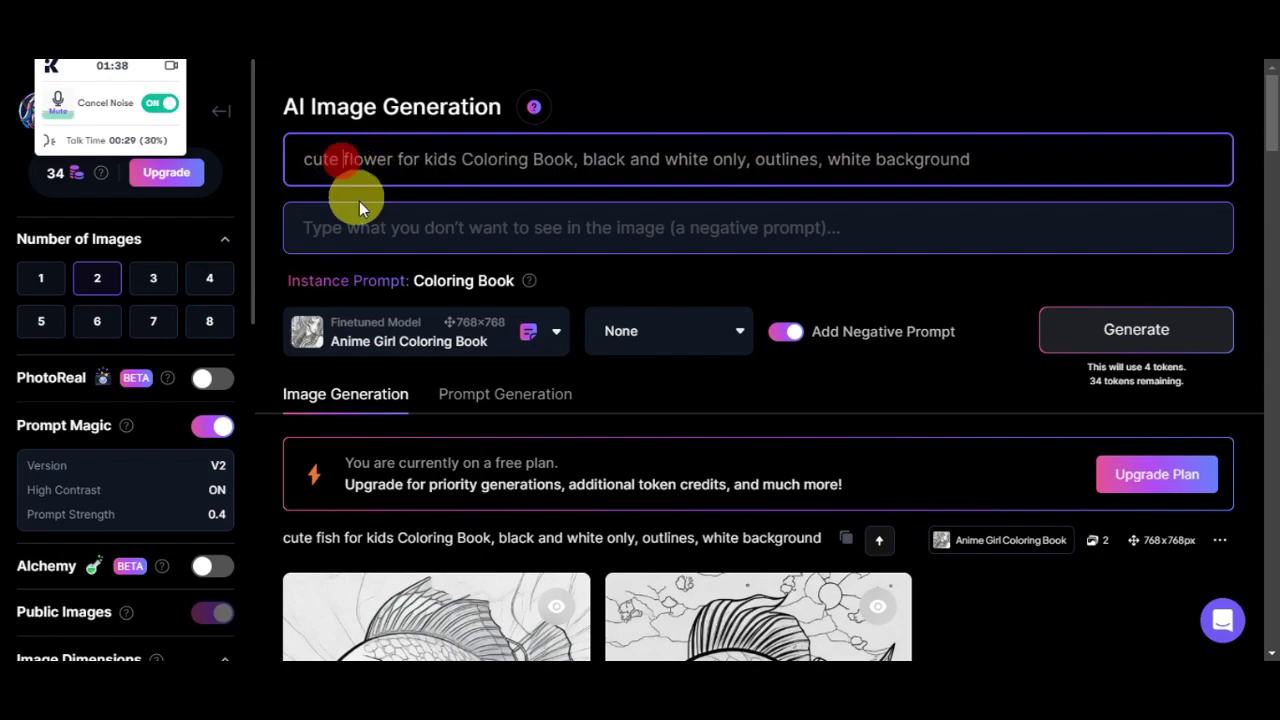
{"action": "type", "text": "sun"}
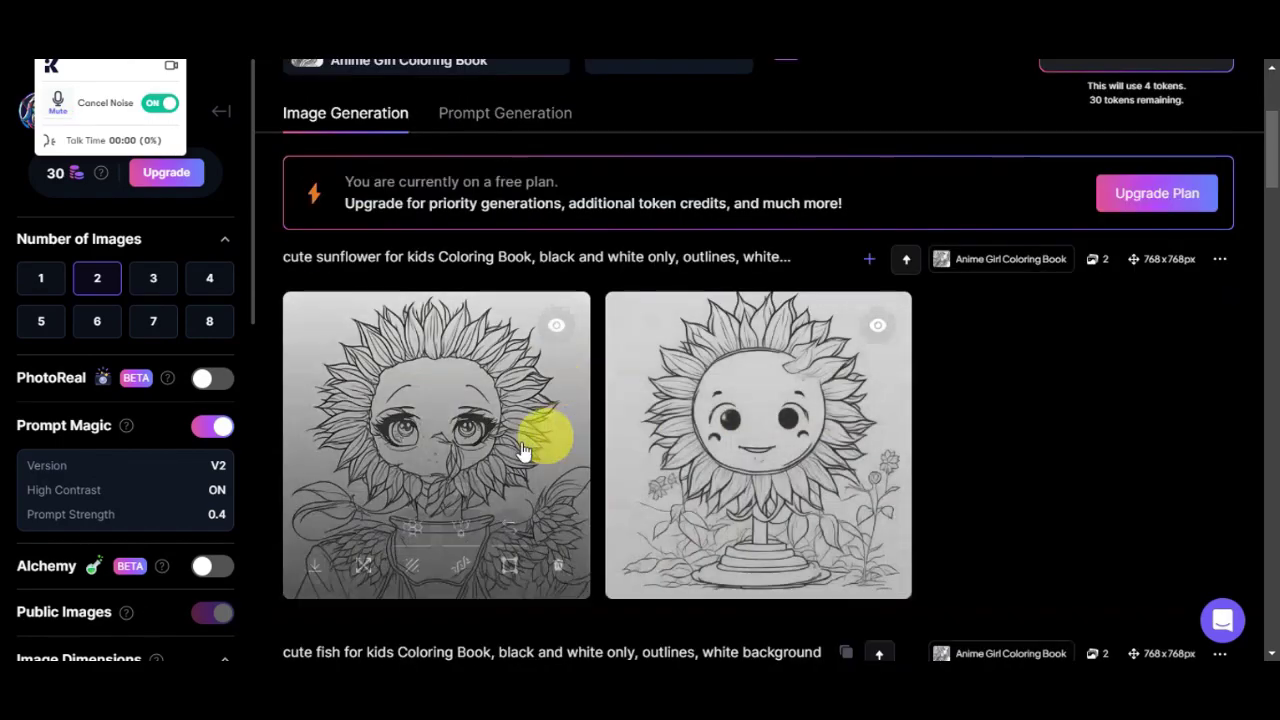
Review both sunflower coloring pages in the enlarged view.
{"action": "left_click", "coordinate": [460, 440]}
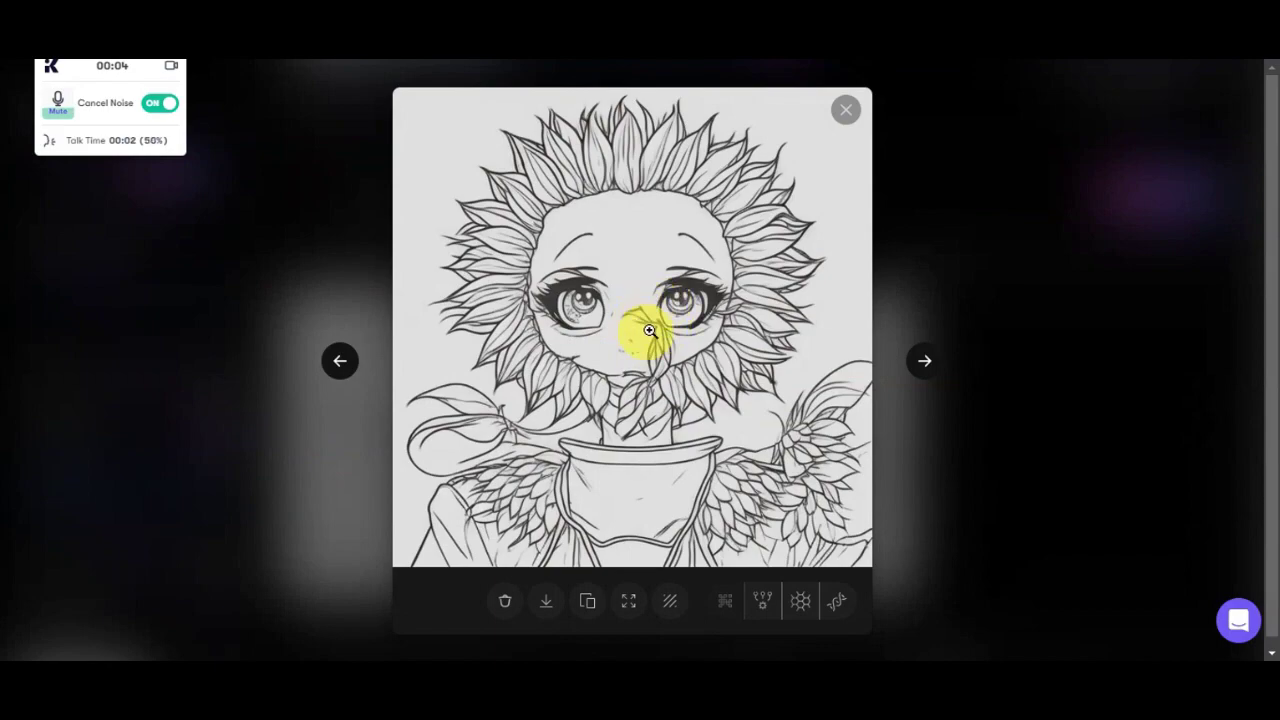
{"action": "left_click", "coordinate": [922, 362]}
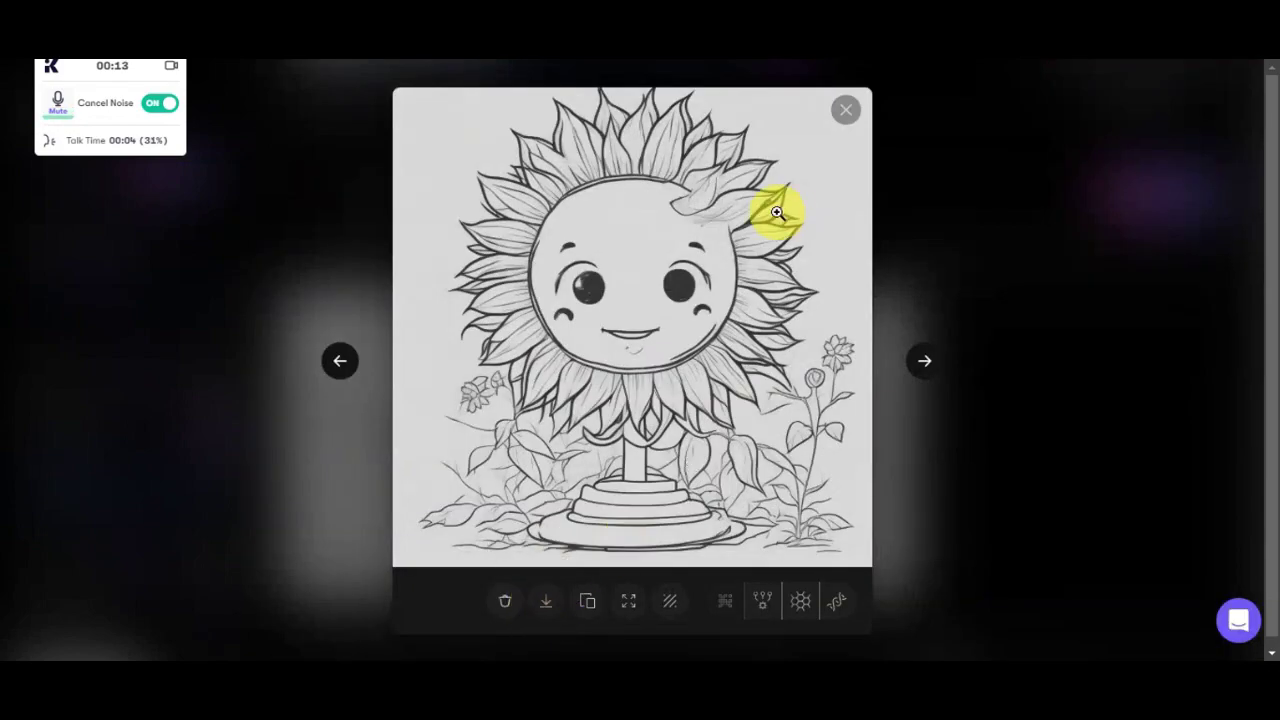
{"action": "left_click", "coordinate": [857, 118]}
{"action": "scroll", "coordinate": [457, 266], "scroll_direction": "up", "scroll_amount": 3}
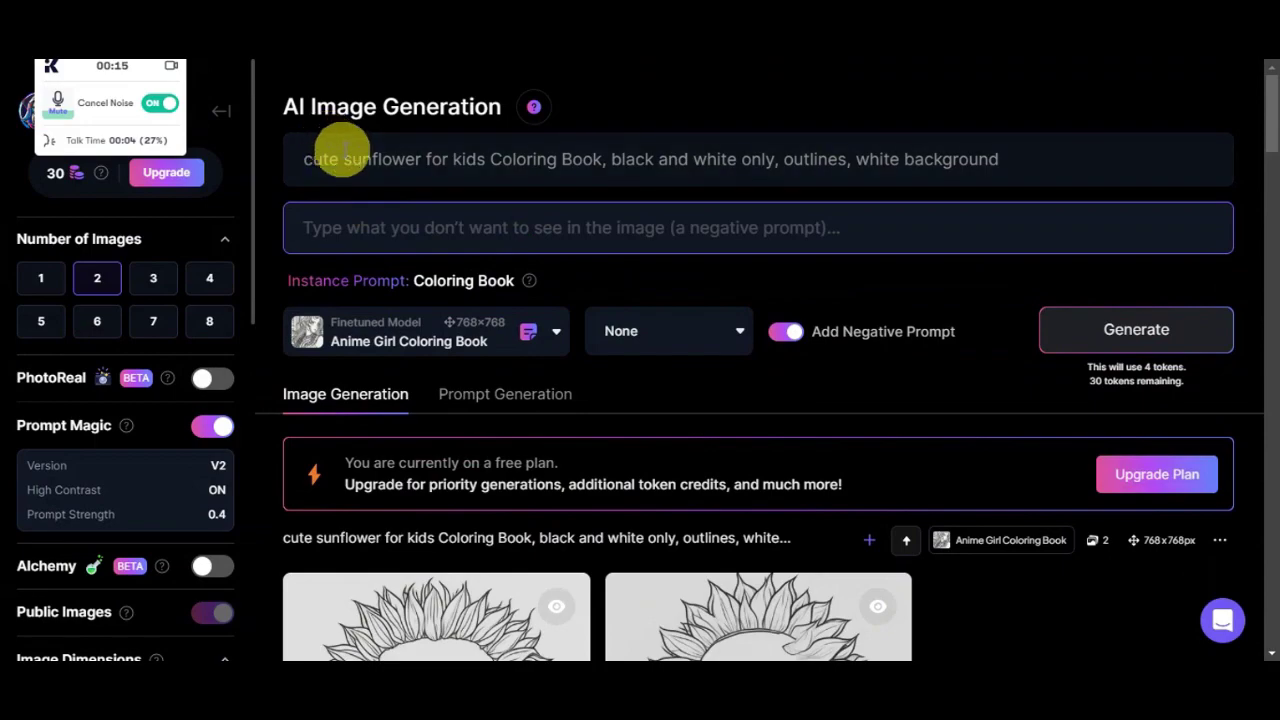
{"action": "left_click", "coordinate": [349, 158]}
Edit the prompt to 'cute simple flower for kids' and generate.
{"action": "type", "text": "imple s"}
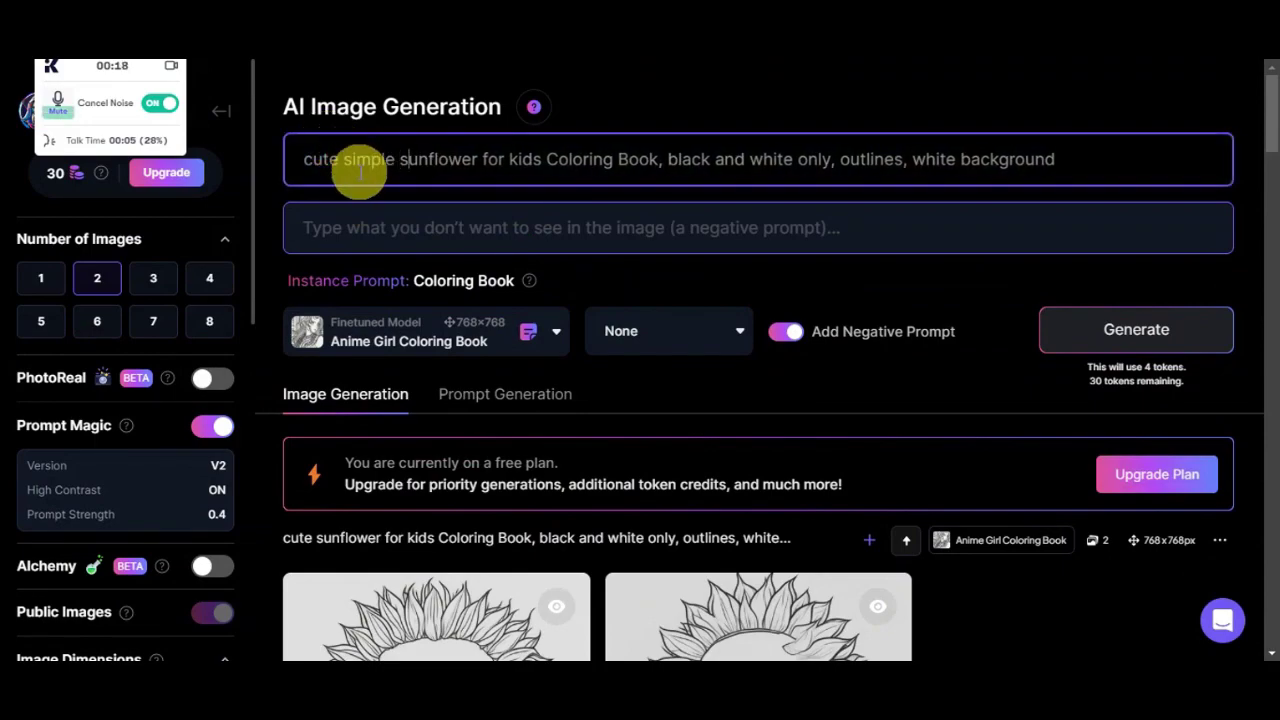
{"action": "key", "text": "BackSpace"}
{"action": "key", "text": "BackSpace"}
{"action": "key", "text": "BackSpace"}
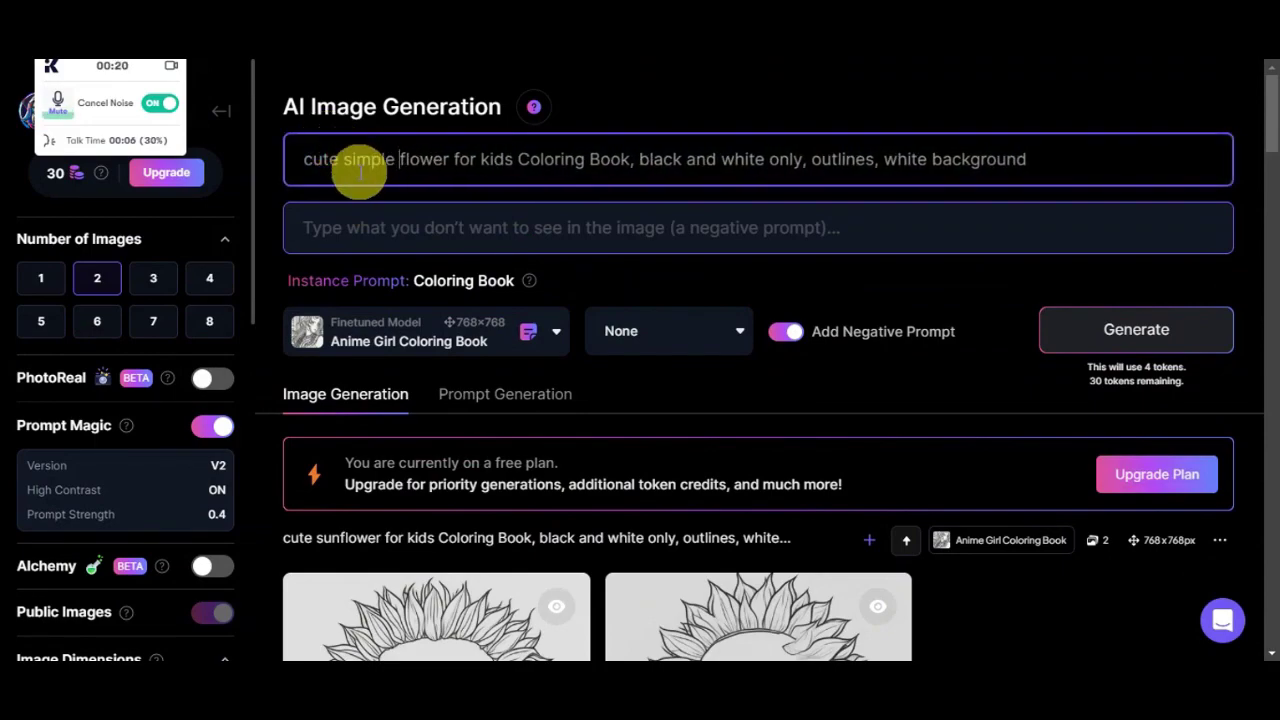
{"action": "left_click", "coordinate": [1086, 335]}
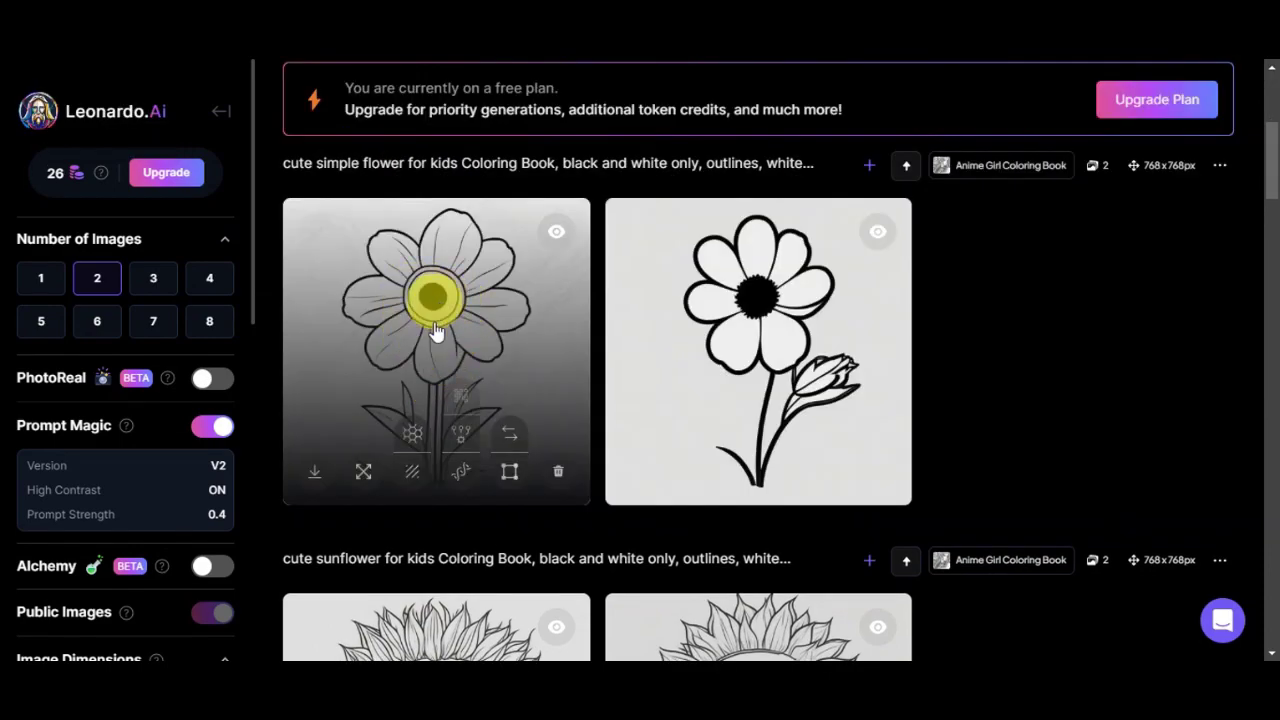
Compare the two simple flower coloring pages in the enlarged view.
{"action": "left_click", "coordinate": [460, 316]}
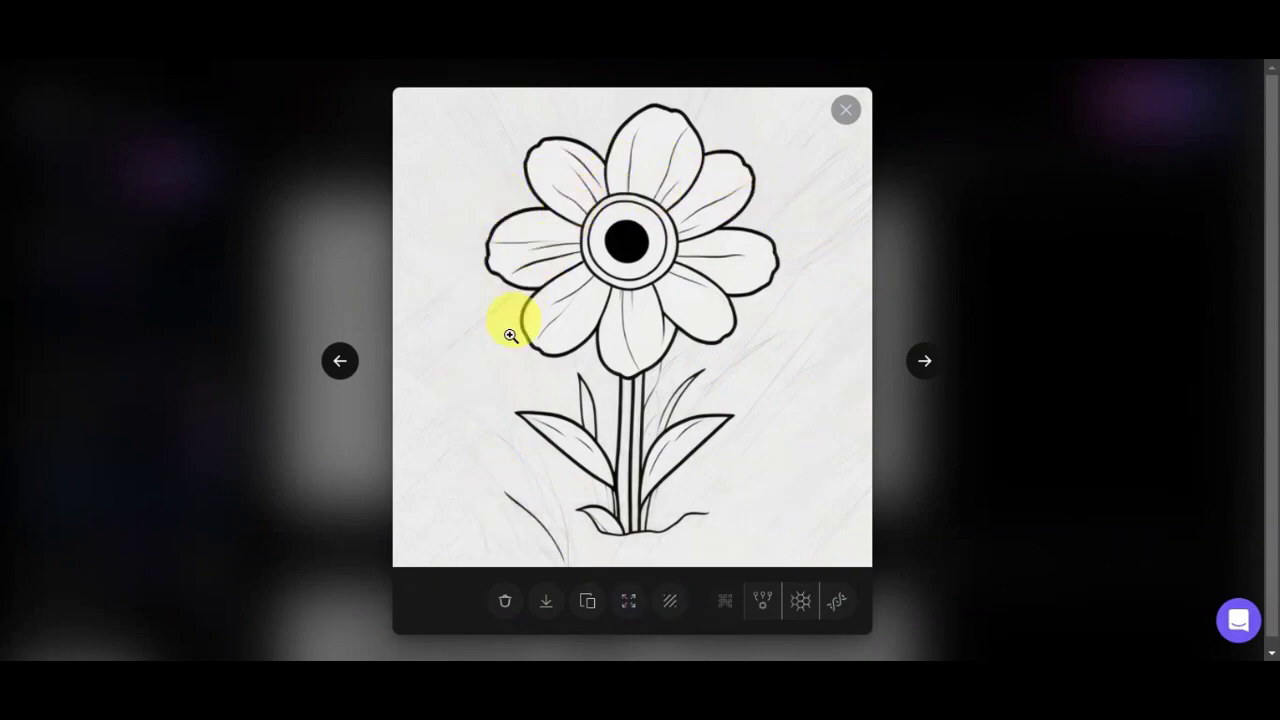
{"action": "left_click", "coordinate": [930, 368]}
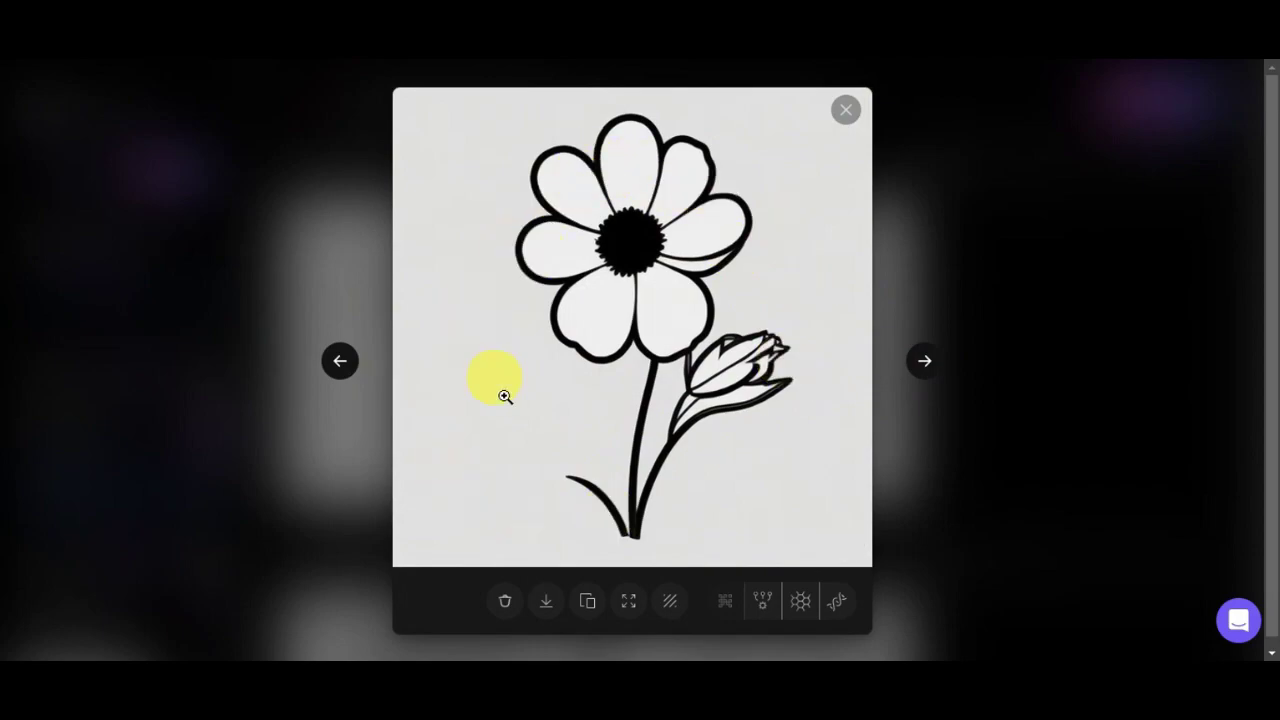
{"action": "left_click", "coordinate": [350, 361]}
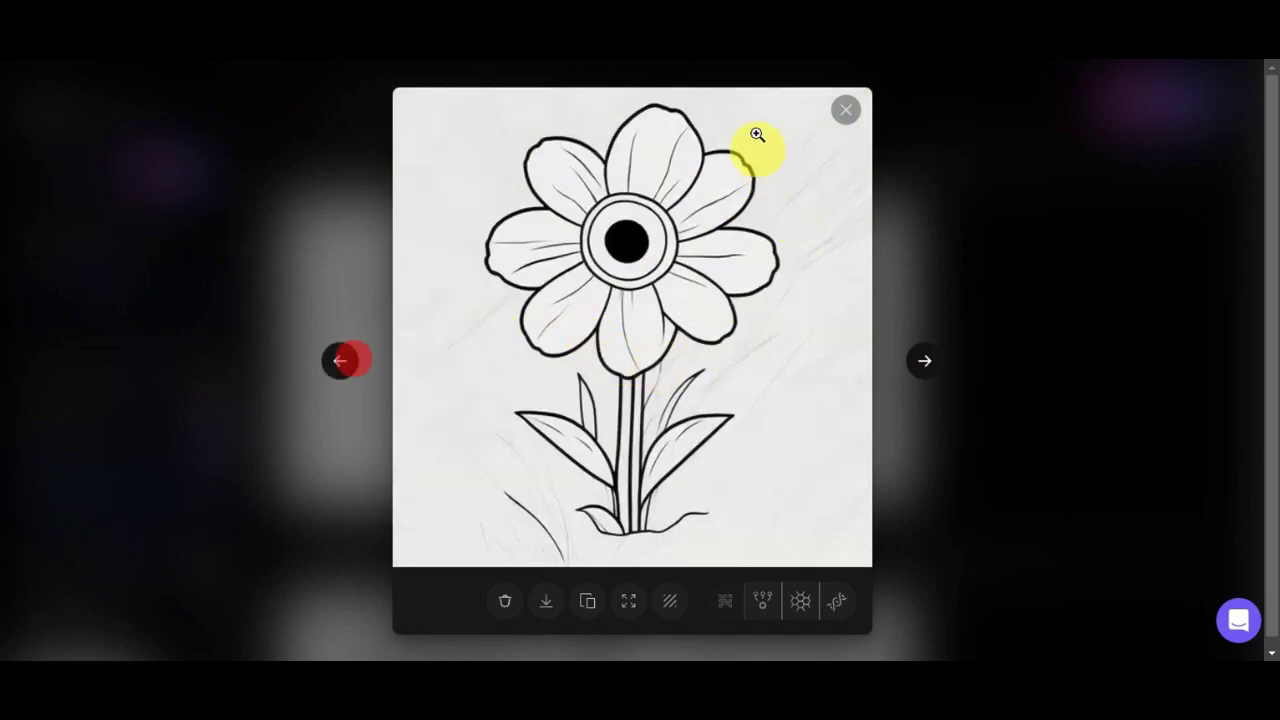
{"action": "left_click", "coordinate": [847, 116]}
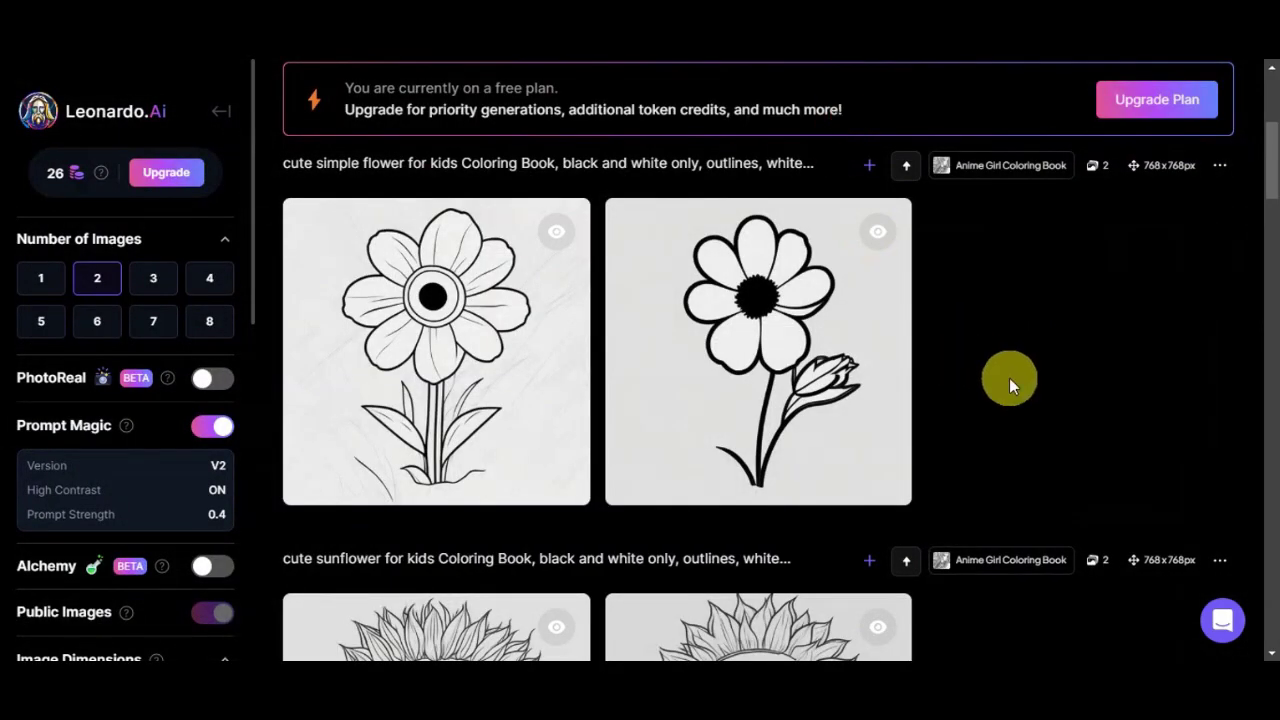